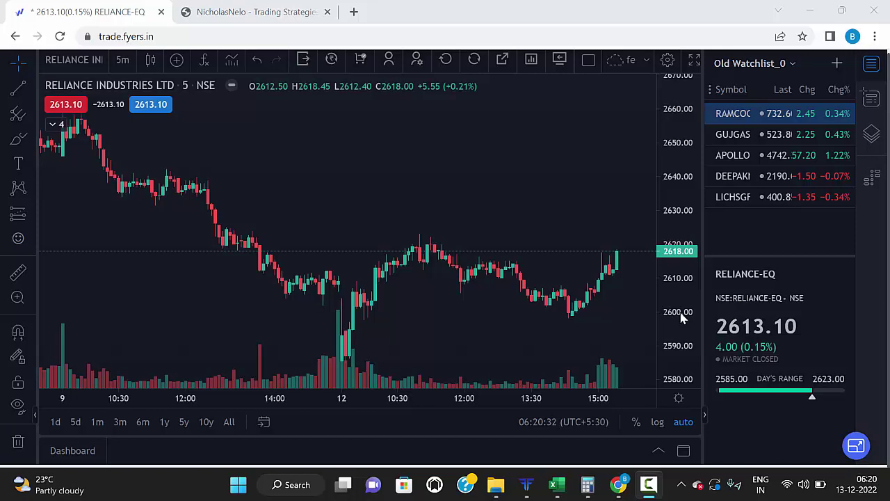
Review the RELIANCE option chain from the chart's options, then close it
right_click(453, 149)
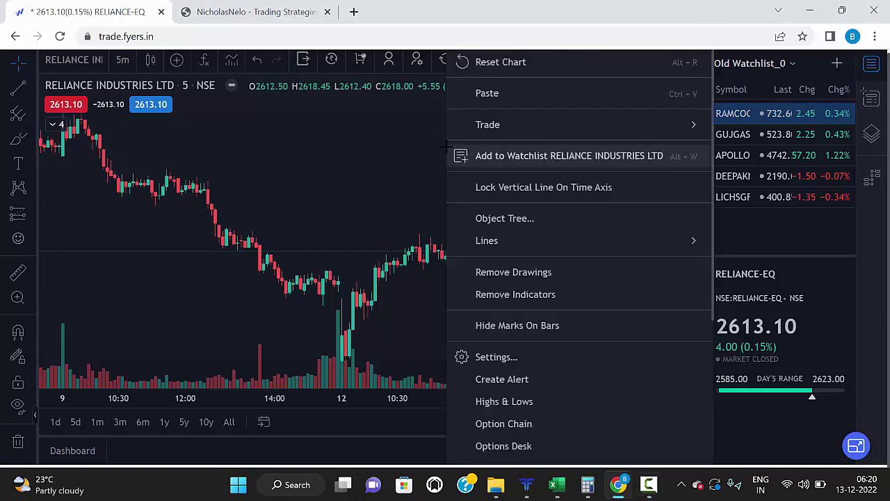
scroll(479, 235, down, 3)
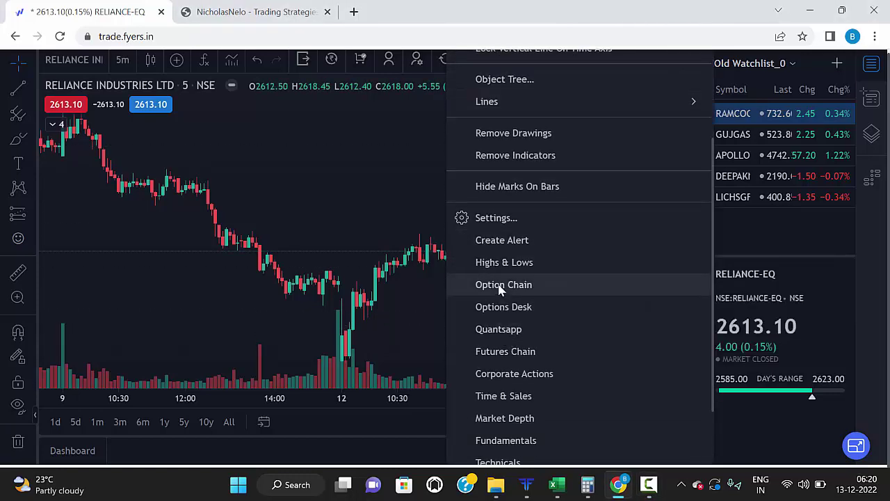
click(486, 287)
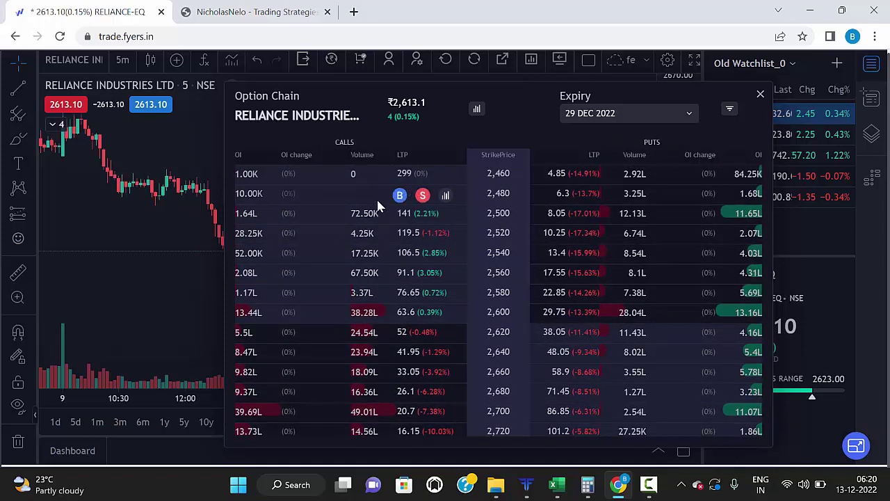
scroll(379, 205, down, 2)
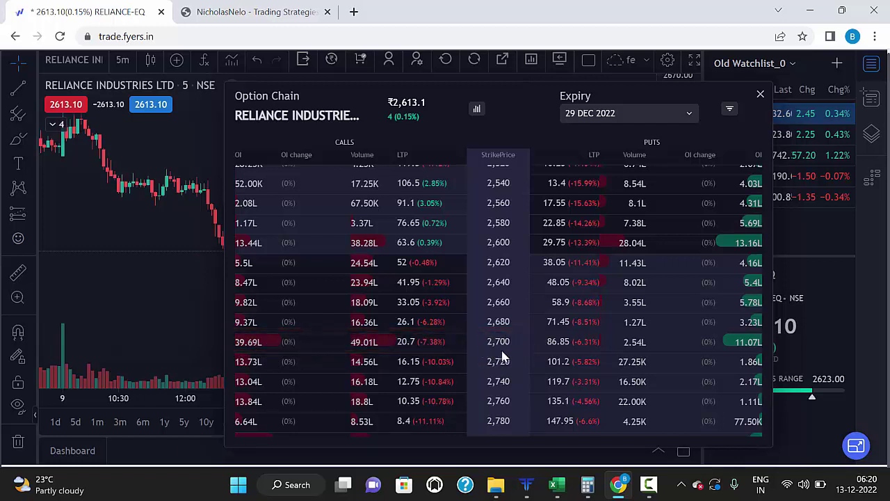
scroll(494, 348, up, 3)
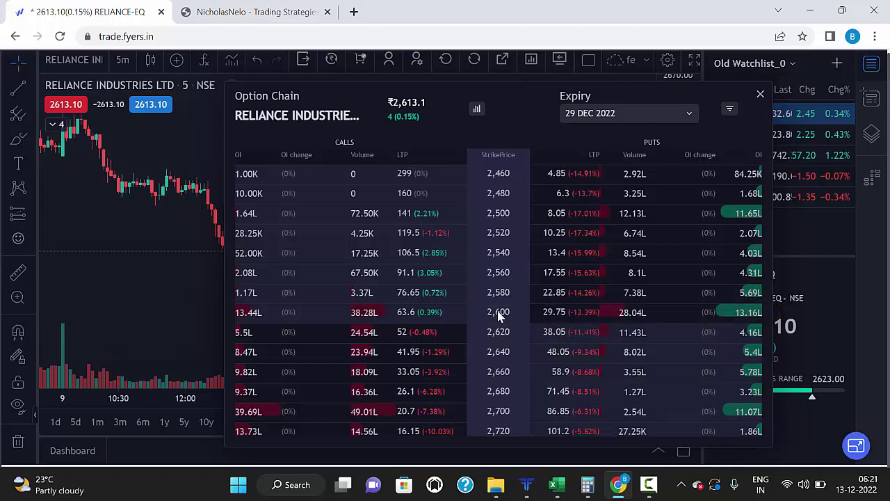
scroll(506, 351, down, 2)
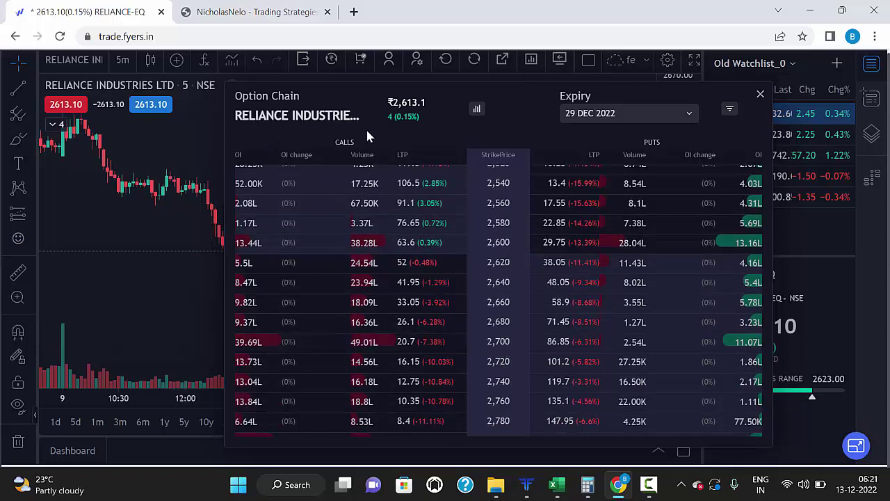
key(Escape)
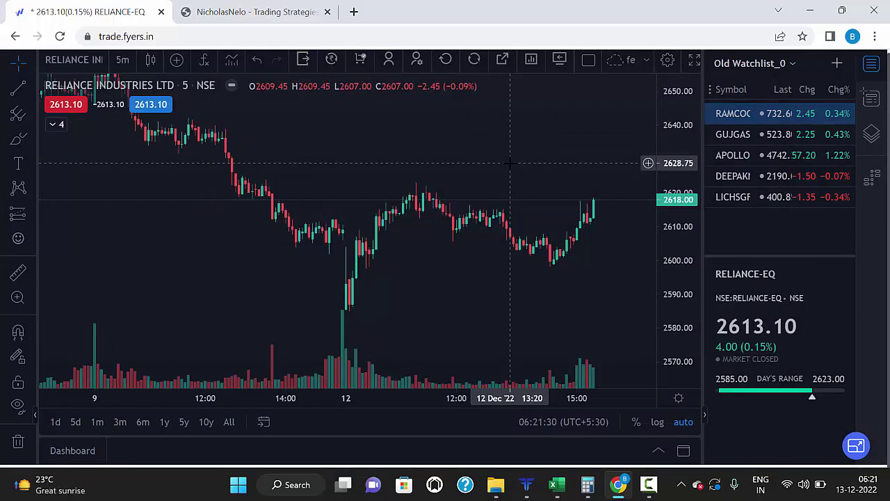
On nicholasnelo.com, open Positional > CE/PE HIGHEST OI and pop out its OI table
click(240, 9)
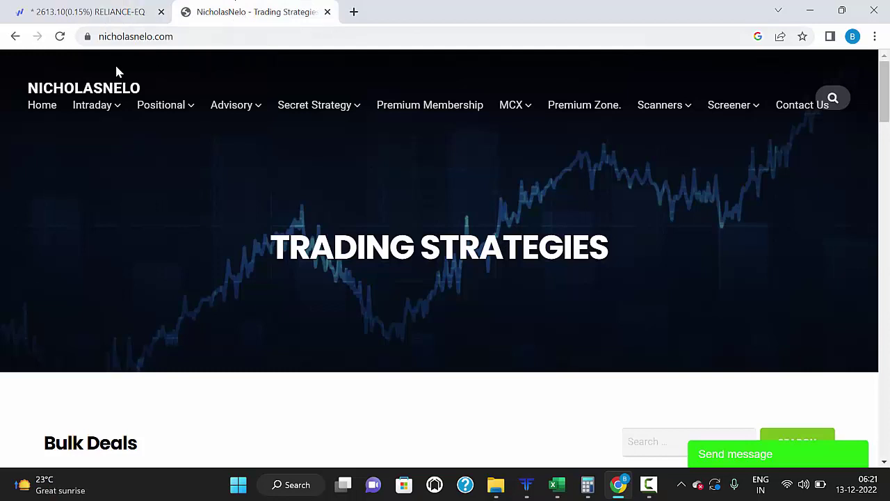
mouse_move(171, 113)
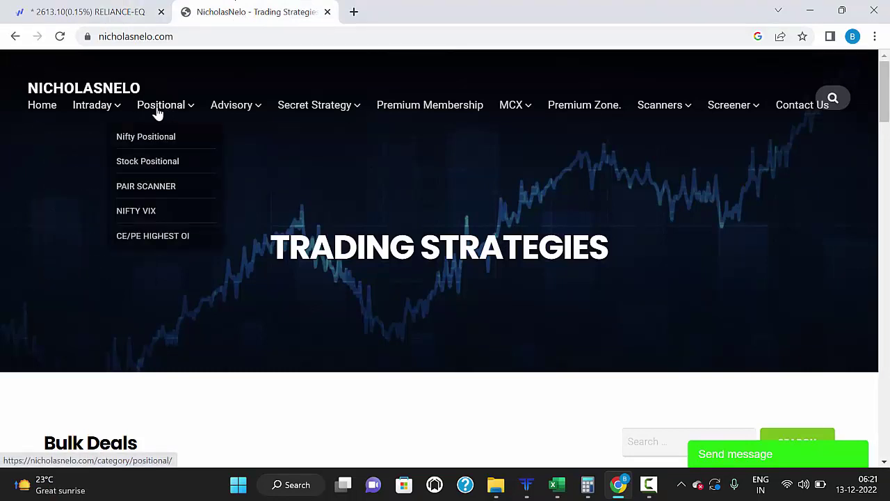
click(171, 240)
scroll(270, 167, down, 3)
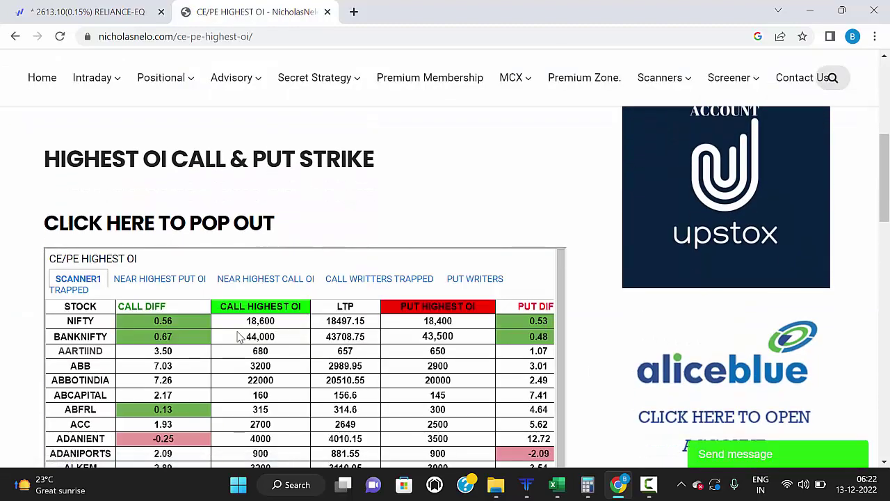
scroll(234, 336, down, 1)
scroll(141, 375, down, 1)
scroll(292, 363, up, 2)
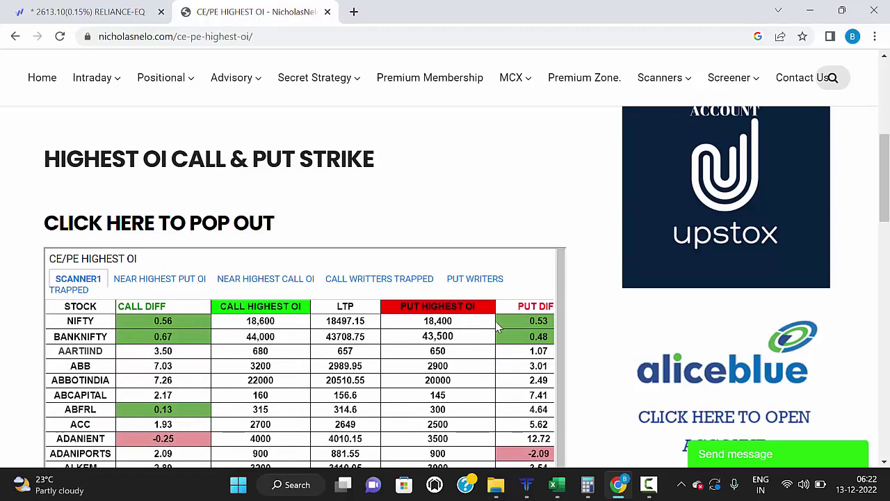
click(178, 224)
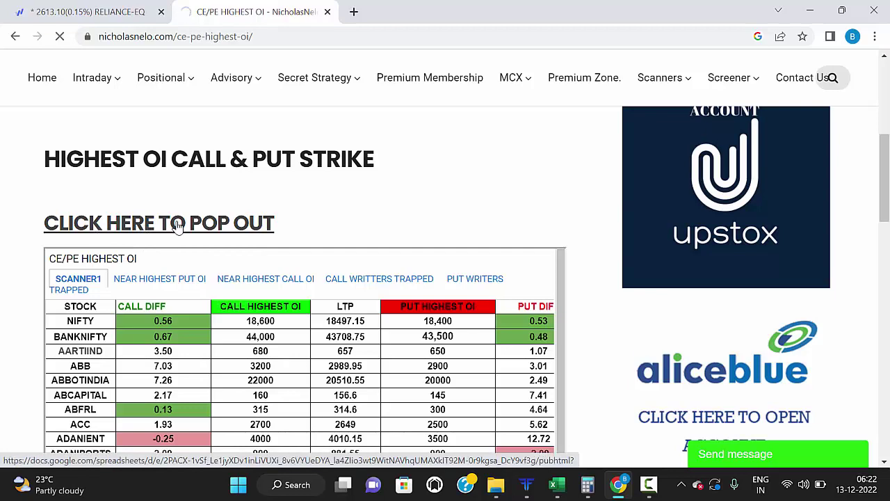
Scroll through the SCANNER1 table of per-stock call and put highest-OI strikes
scroll(177, 208, down, 3)
scroll(177, 195, up, 3)
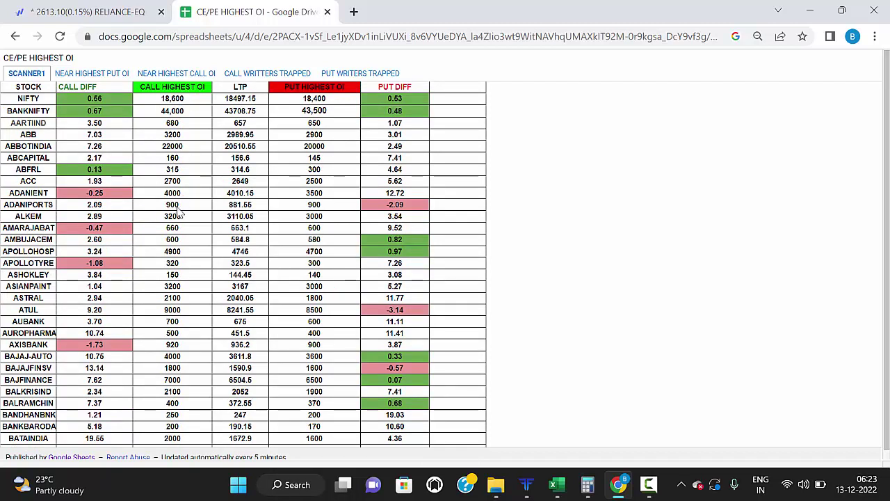
scroll(305, 334, down, 3)
scroll(306, 335, up, 3)
scroll(66, 338, down, 2)
scroll(65, 338, up, 2)
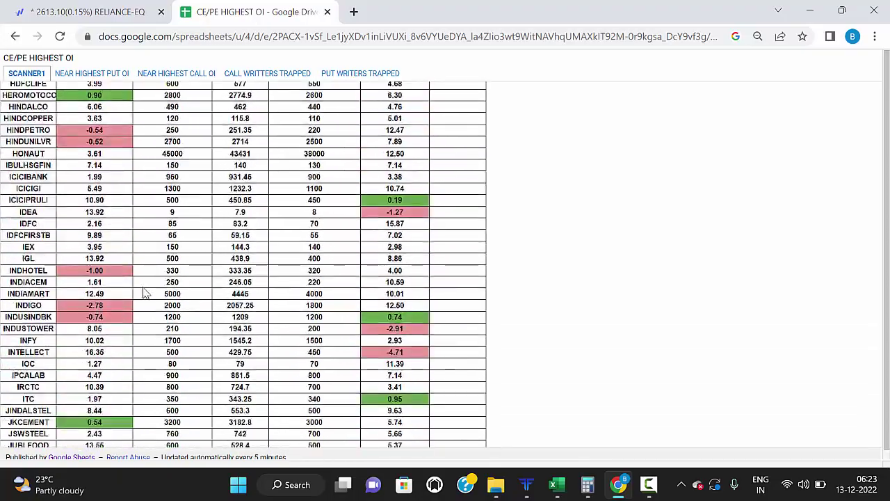
scroll(144, 294, down, 7)
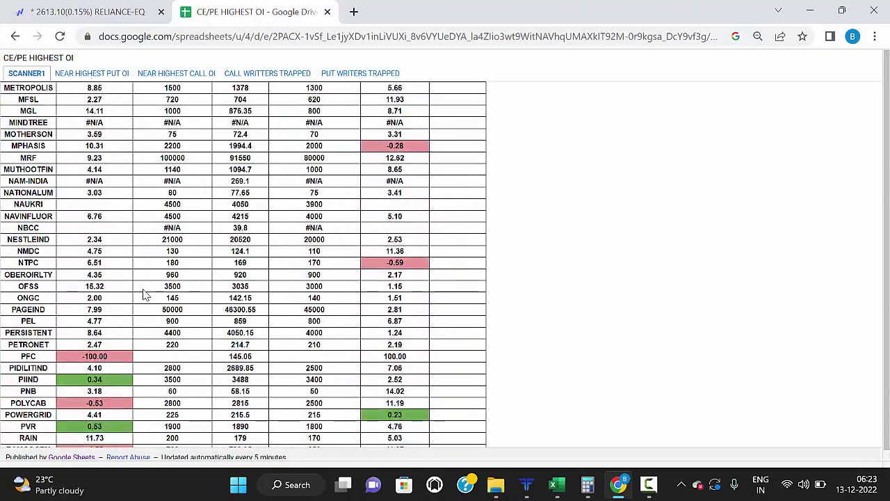
scroll(144, 294, down, 4)
scroll(146, 300, up, 1)
scroll(146, 300, up, 8)
scroll(187, 306, down, 8)
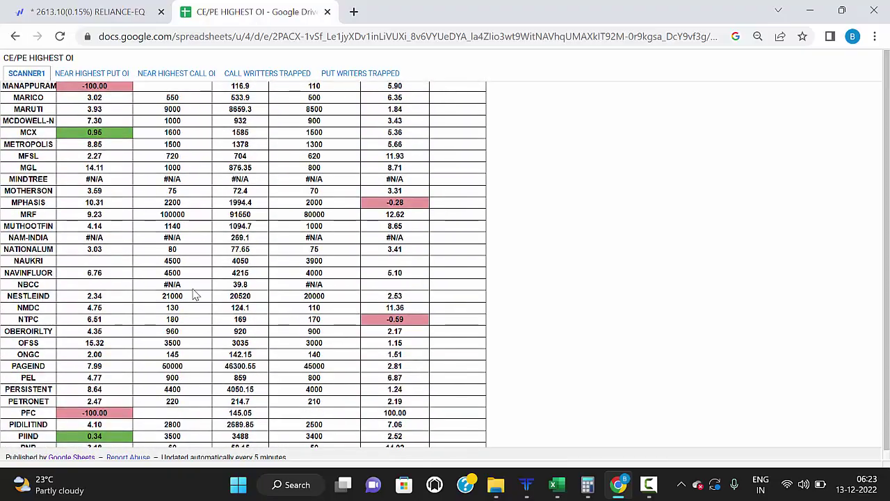
scroll(187, 306, down, 2)
scroll(181, 341, up, 12)
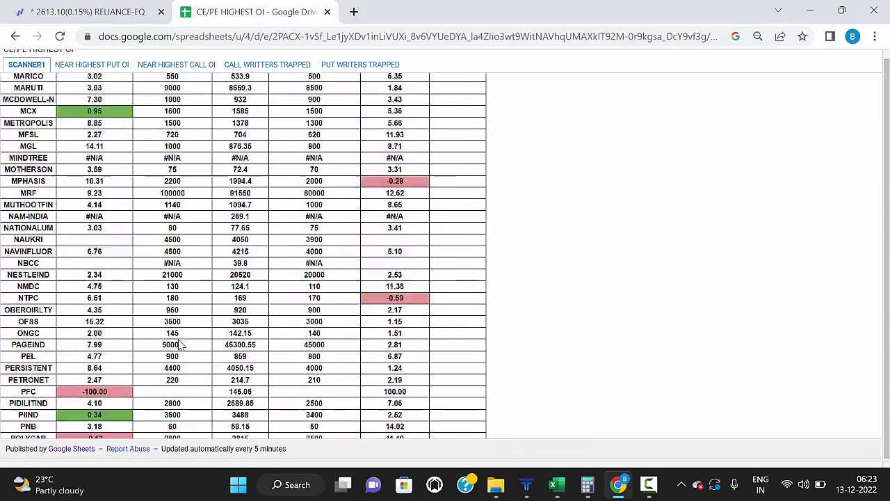
scroll(181, 343, up, 10)
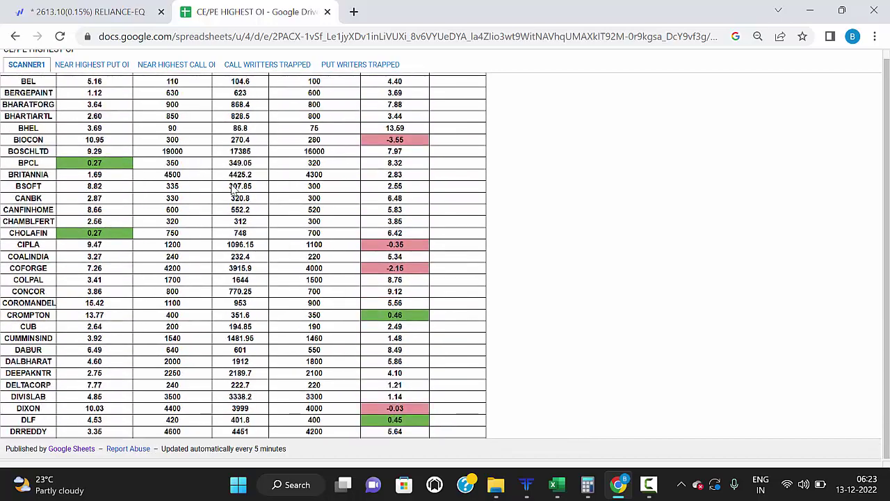
scroll(274, 265, up, 5)
scroll(276, 263, down, 2)
scroll(278, 260, up, 3)
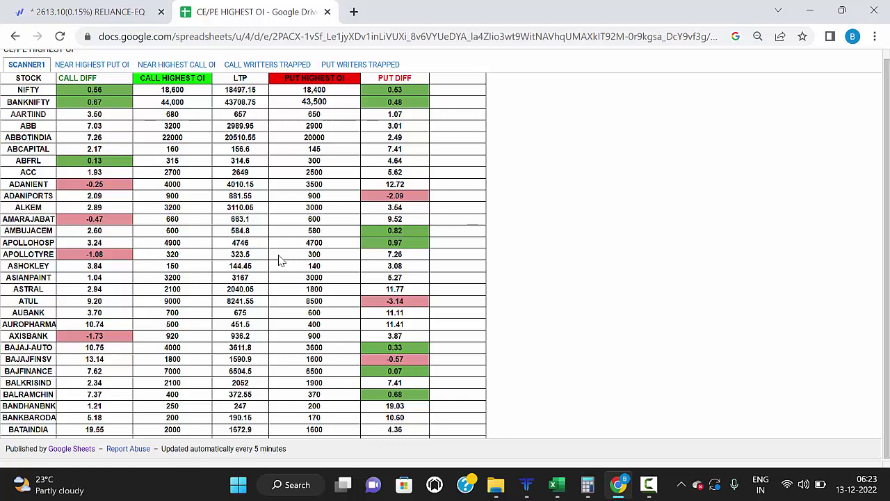
Check the NEAR HIGHEST PUT OI stock list, then return to the FYERS chart tab
click(99, 66)
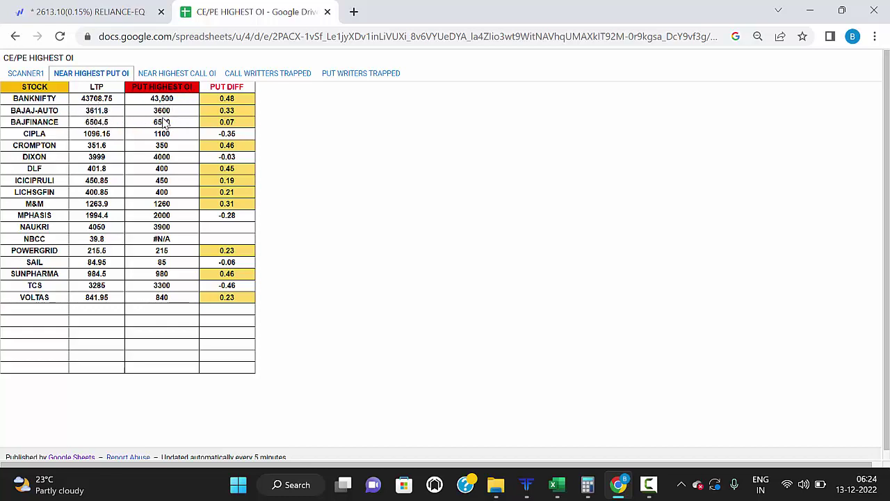
click(40, 15)
Load the BAJAJ AUTO symbol onto the chart
click(60, 61)
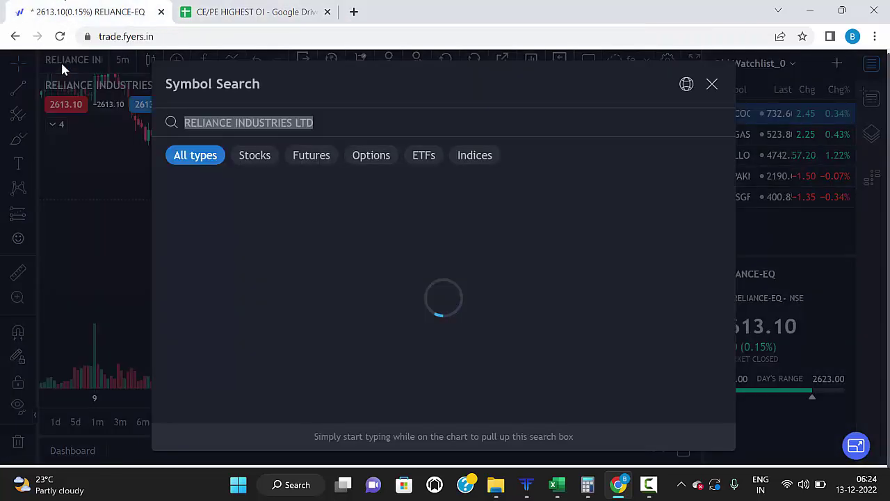
text(BAJAJ-AUTO)
key(Return)
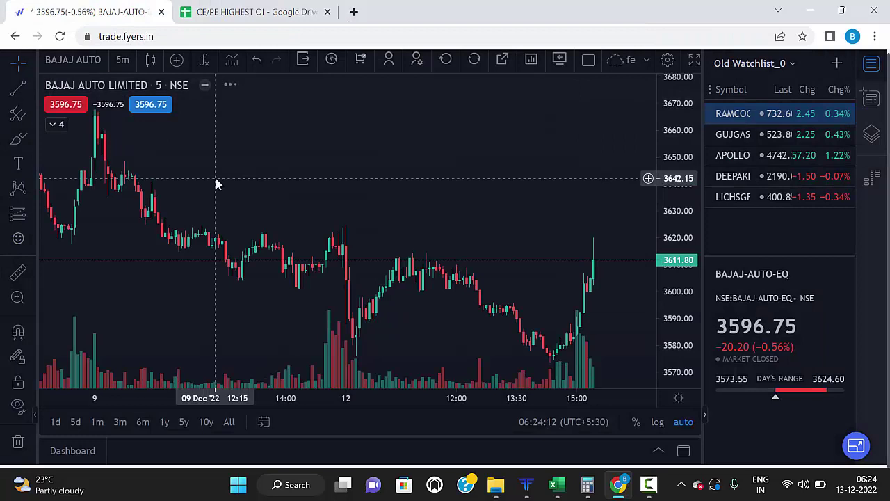
Draw a horizontal ray at 3600.00, then pan and rescale the chart around it
click(23, 90)
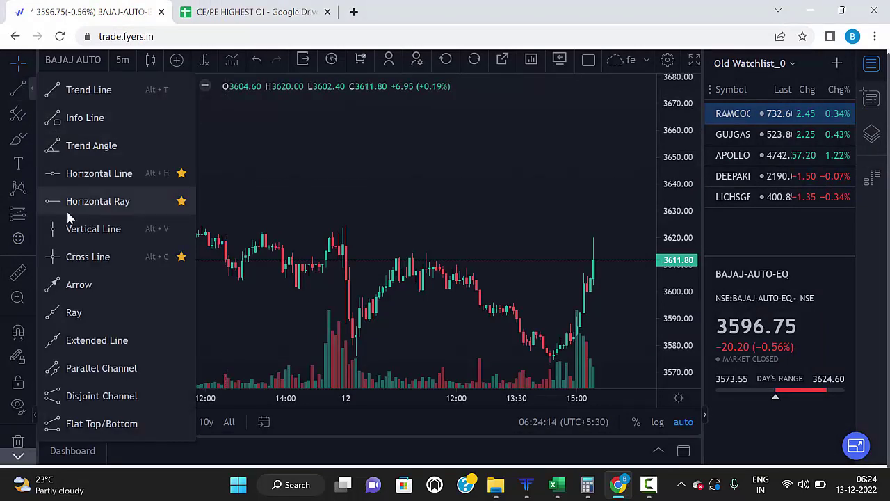
click(98, 201)
click(91, 299)
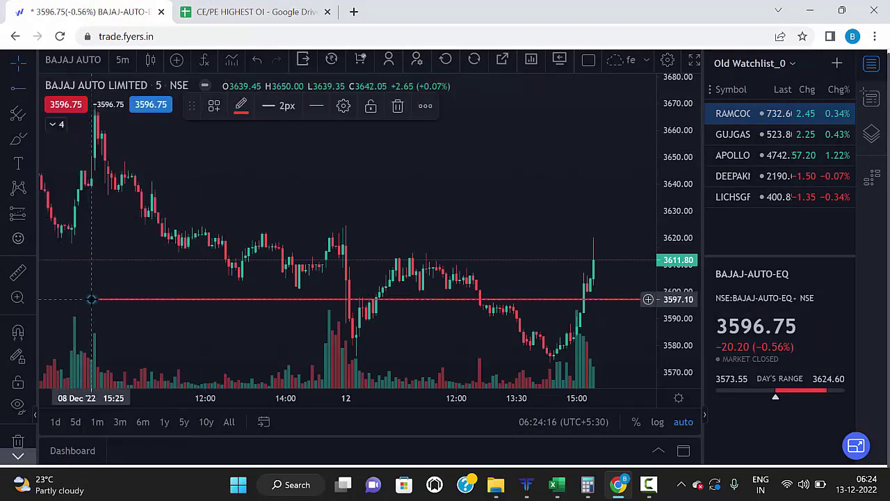
double_click(126, 301)
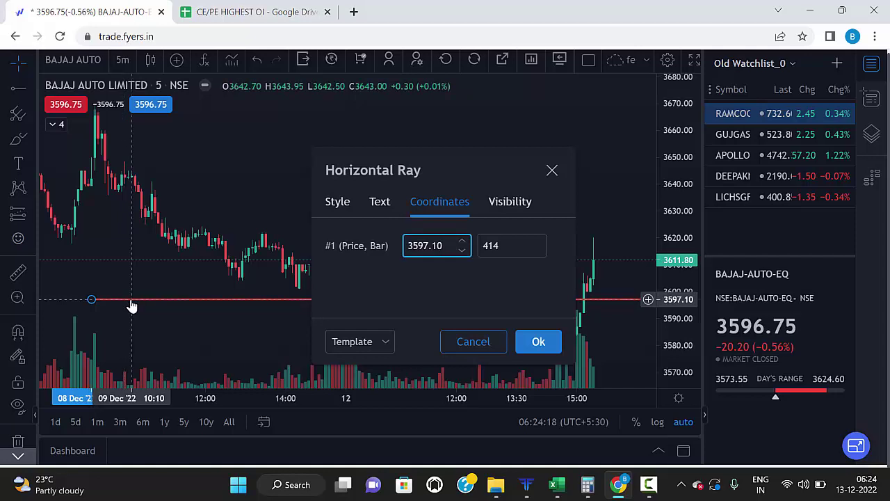
text(36)
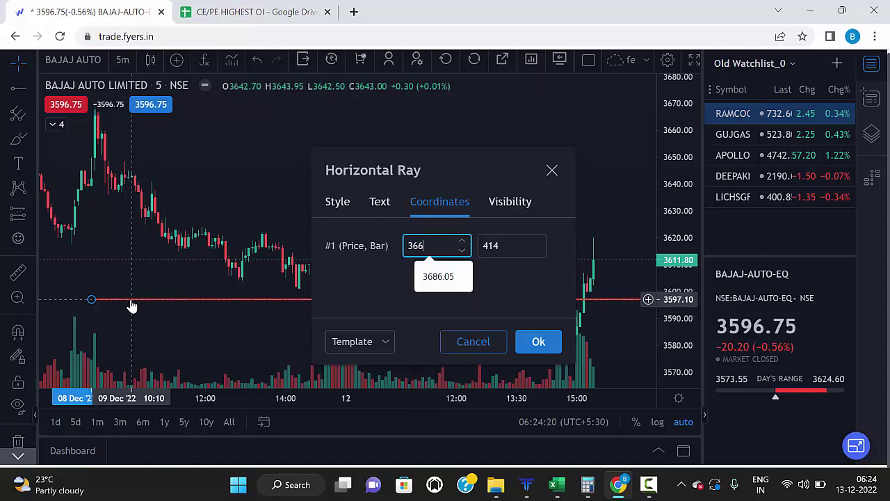
text(00.00)
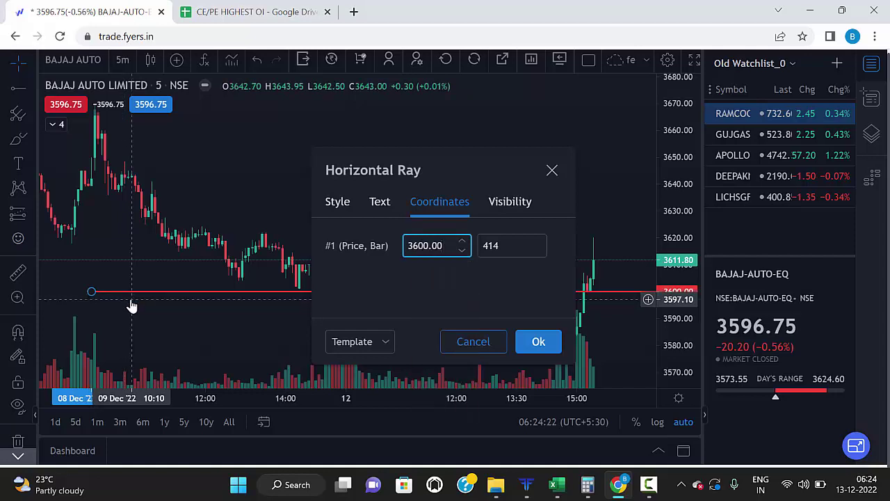
click(540, 351)
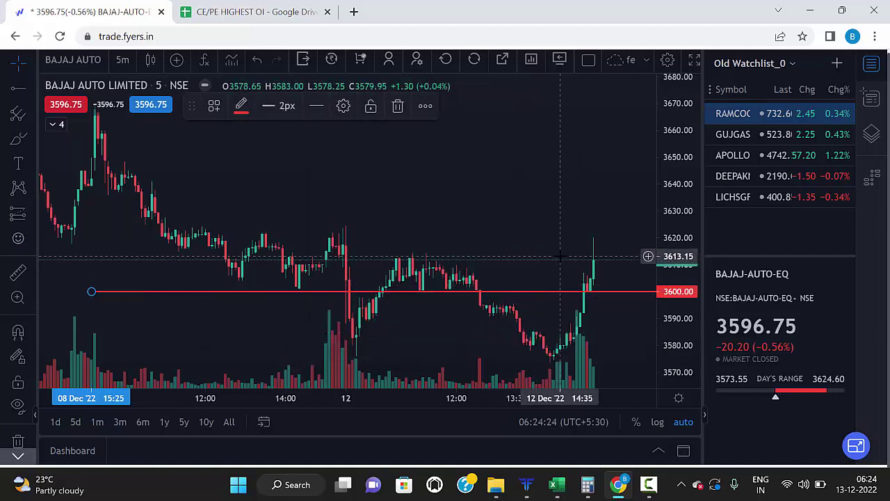
drag(549, 240, 491, 161)
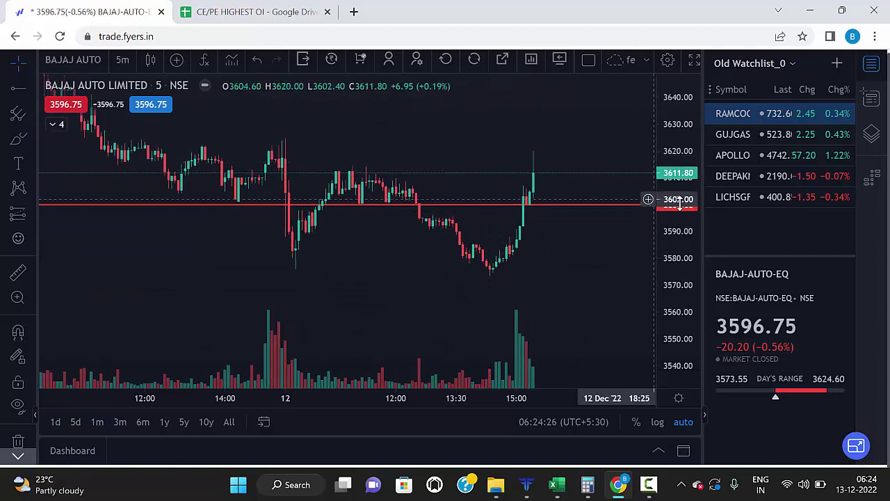
drag(680, 178, 686, 209)
Sketch brush price paths toward 3570 and 3650, undo them, and return to the scanner sheet
click(17, 138)
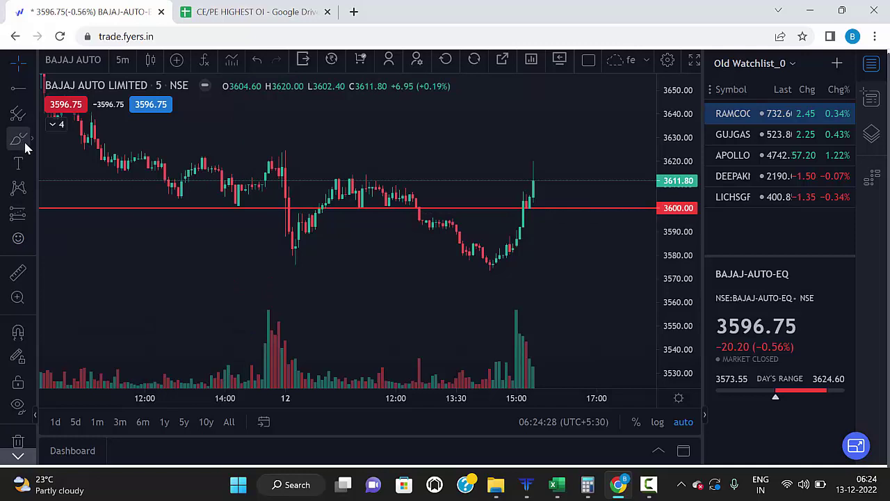
mouse_move(535, 182)
mouse_down()
mouse_move(554, 233)
mouse_move(566, 226)
mouse_move(586, 240)
mouse_move(600, 265)
mouse_up()
drag(544, 281, 626, 273)
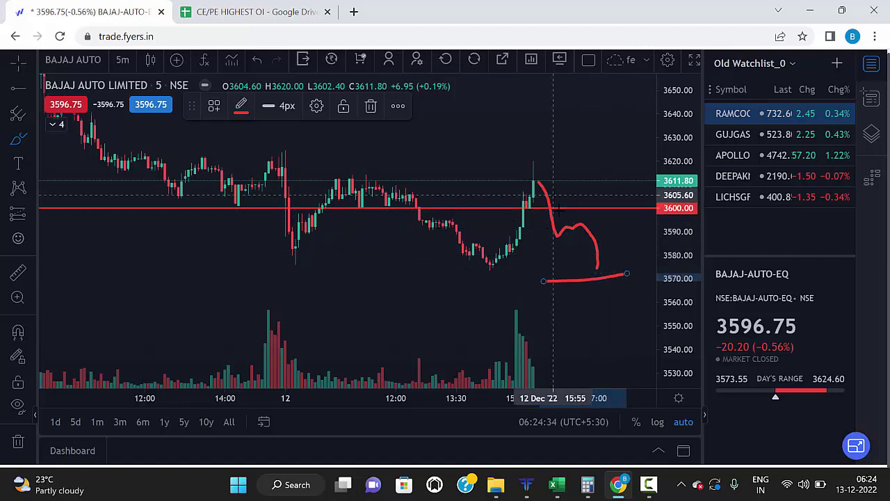
mouse_move(541, 183)
mouse_down()
mouse_move(558, 212)
mouse_move(586, 149)
mouse_move(632, 115)
mouse_move(643, 87)
mouse_up()
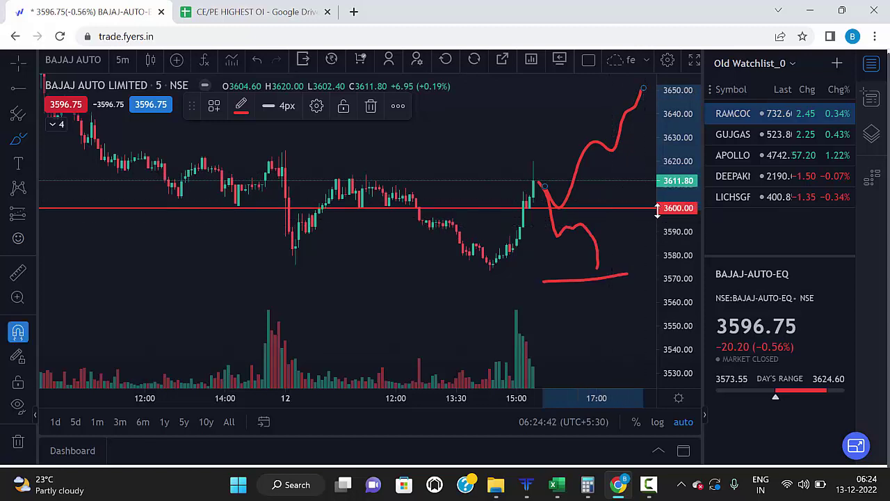
key(ctrl+z)
key(ctrl+z)
key(ctrl+z)
key(ctrl+Tab)
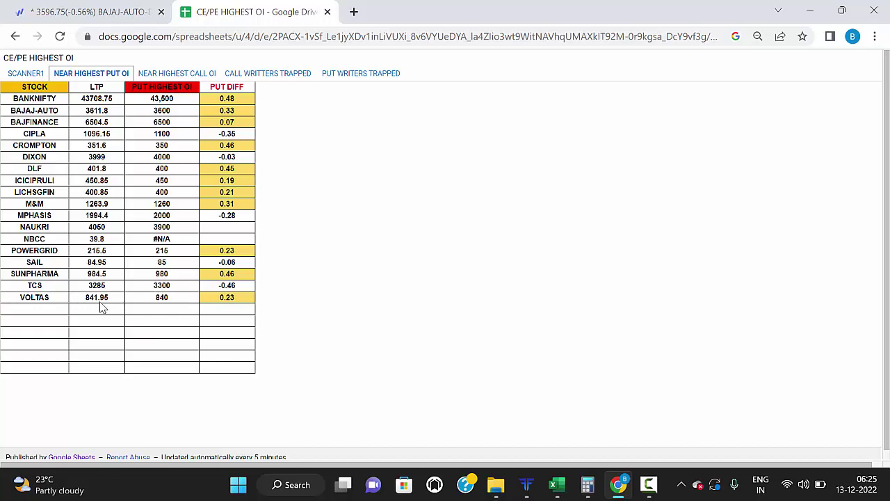
Back in FYERS, search VOLTAS and load the NSE VOLTAS equity chart
click(94, 12)
click(74, 60)
text(VOLTAS)
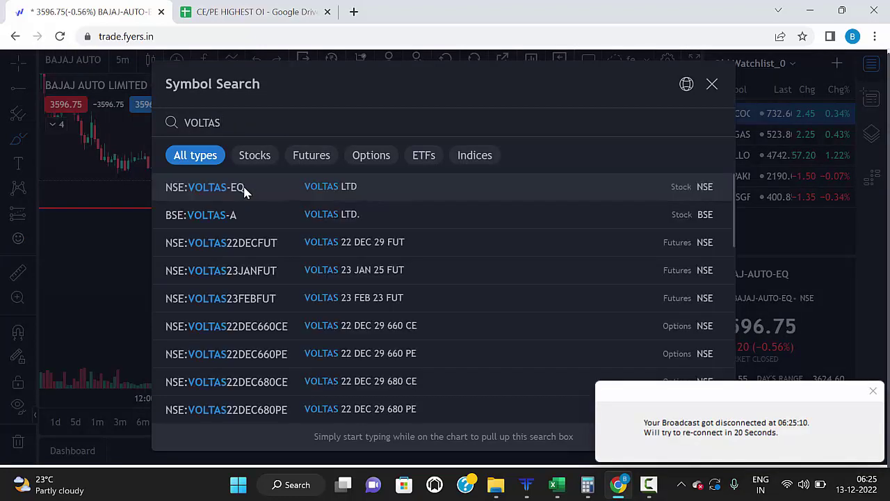
click(244, 191)
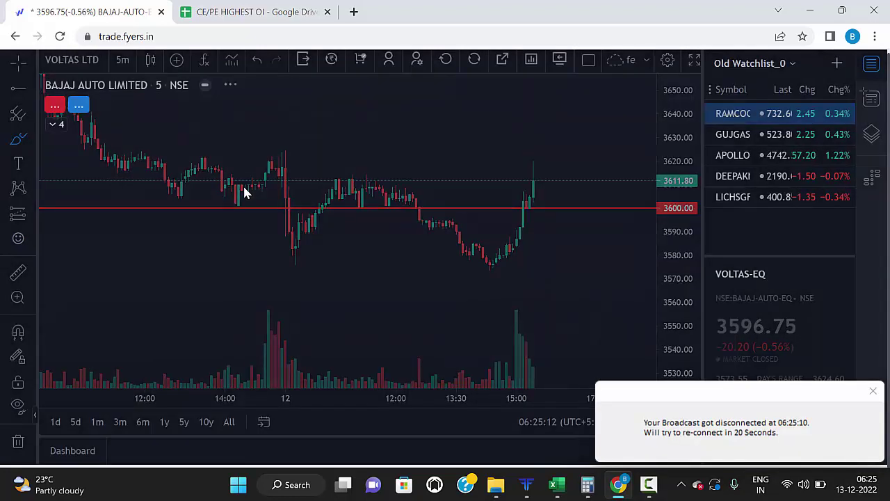
Dismiss the disconnect notification and place a horizontal ray at 840.00 on VOLTAS
click(873, 391)
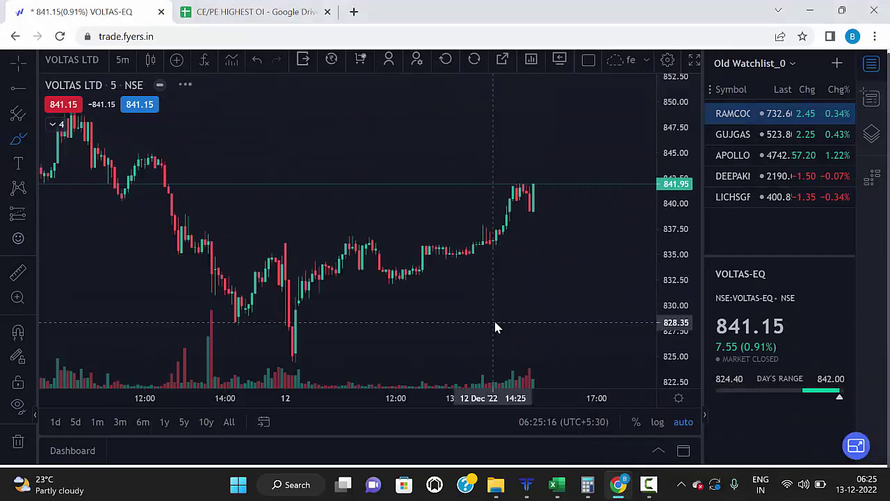
click(25, 91)
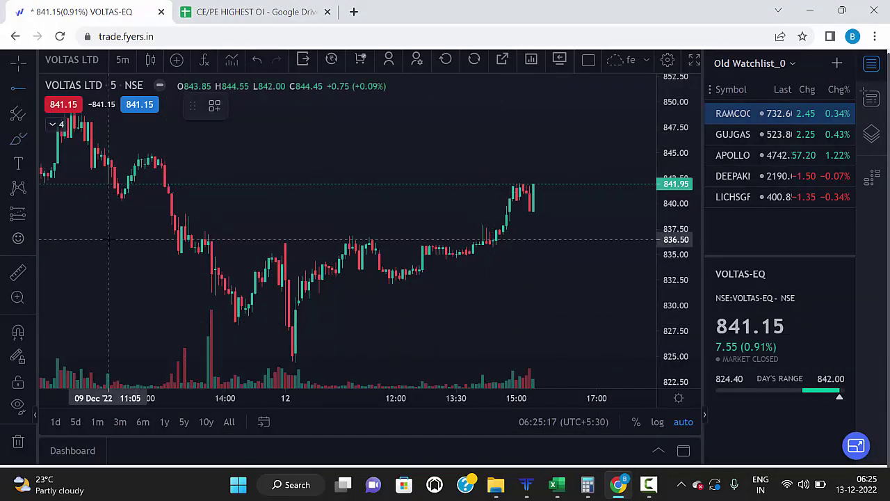
click(114, 250)
double_click(138, 253)
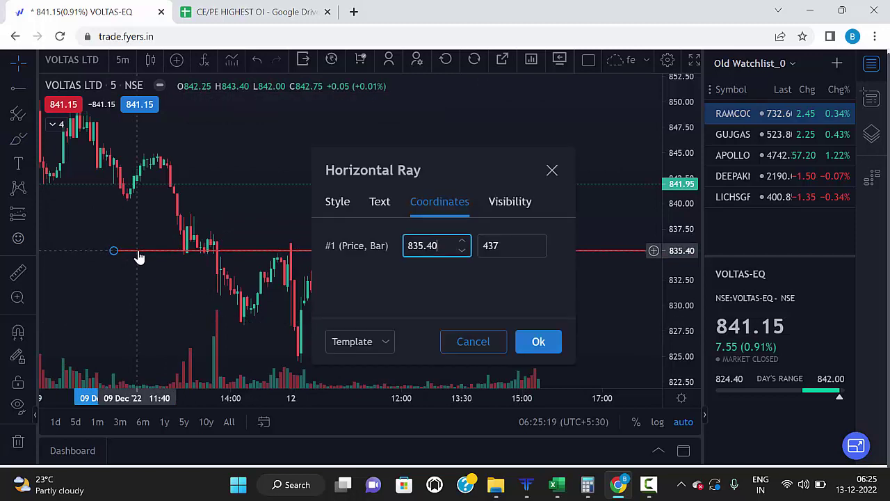
text(40.00)
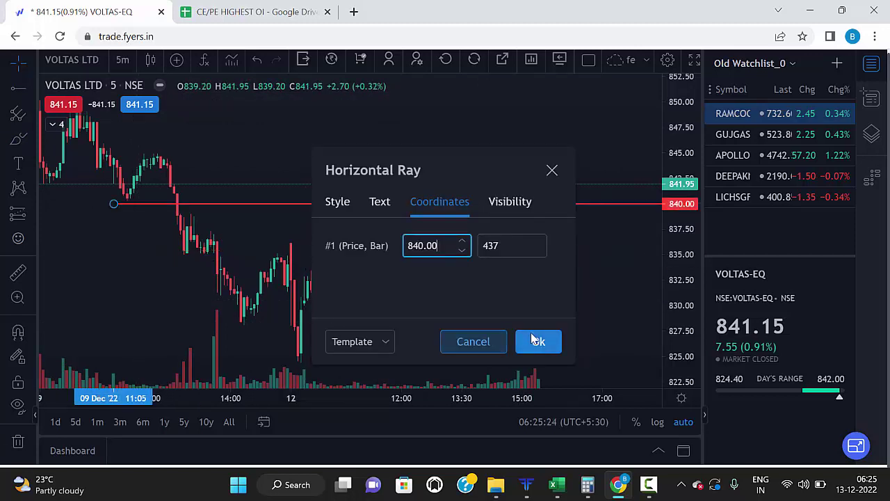
click(536, 339)
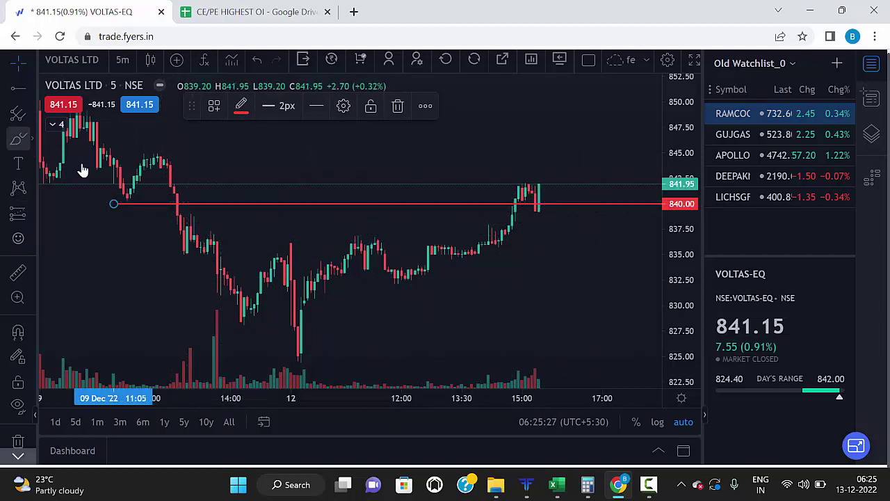
click(32, 138)
click(98, 174)
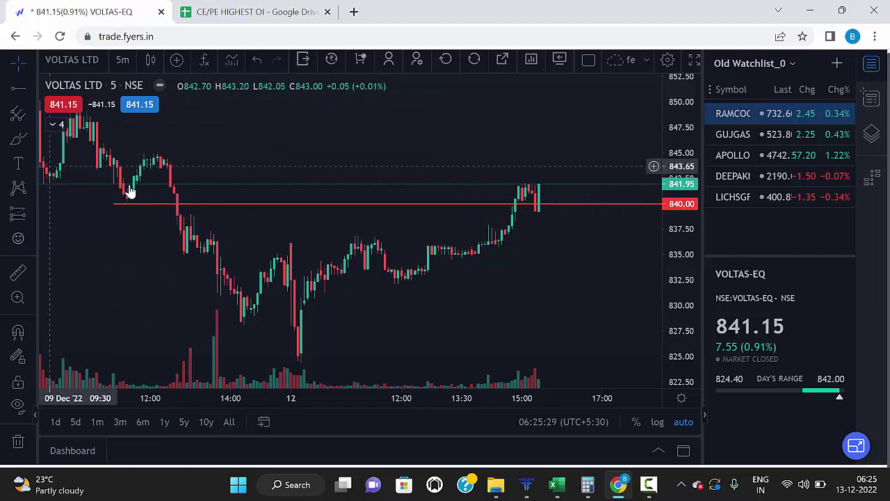
click(32, 138)
click(99, 193)
click(31, 138)
click(77, 139)
mouse_move(188, 191)
mouse_down()
mouse_move(172, 219)
mouse_move(192, 209)
mouse_move(182, 192)
mouse_move(211, 268)
mouse_move(307, 297)
mouse_move(378, 280)
mouse_move(474, 243)
mouse_move(536, 186)
mouse_move(518, 184)
mouse_move(493, 202)
mouse_move(512, 212)
mouse_move(588, 174)
mouse_move(594, 75)
mouse_up()
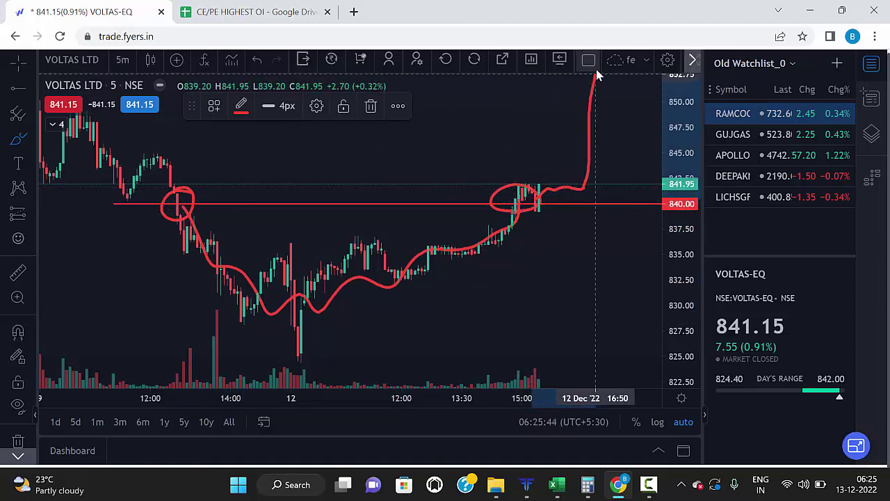
drag(571, 123, 612, 123)
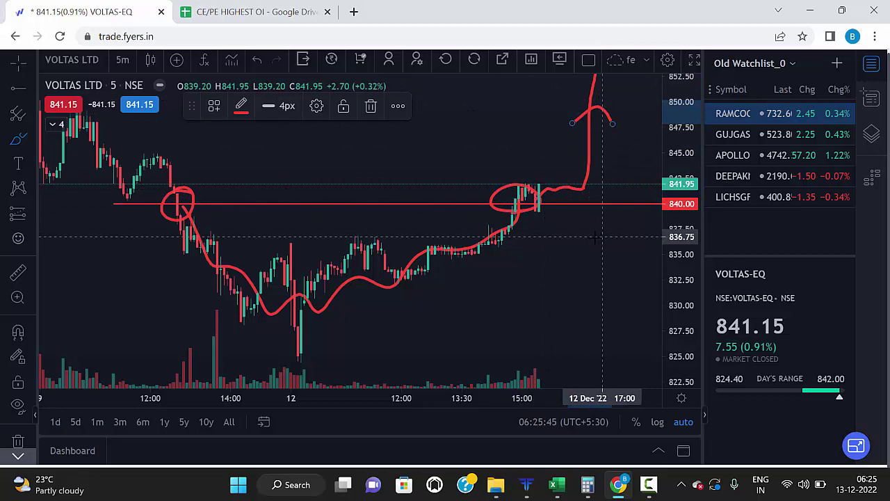
mouse_move(539, 199)
mouse_down()
mouse_move(549, 185)
mouse_move(577, 227)
mouse_move(631, 385)
mouse_up()
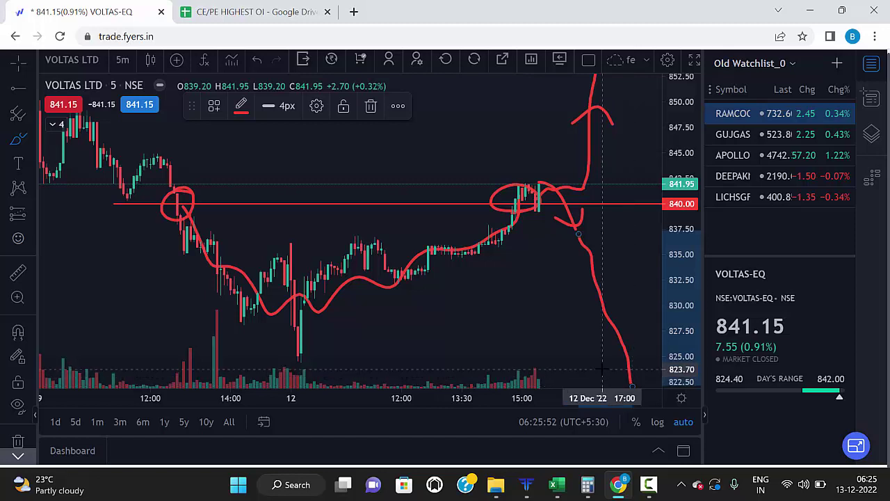
key(ctrl+z)
key(ctrl+z)
key(ctrl+z)
key(ctrl+z)
key(ctrl+z)
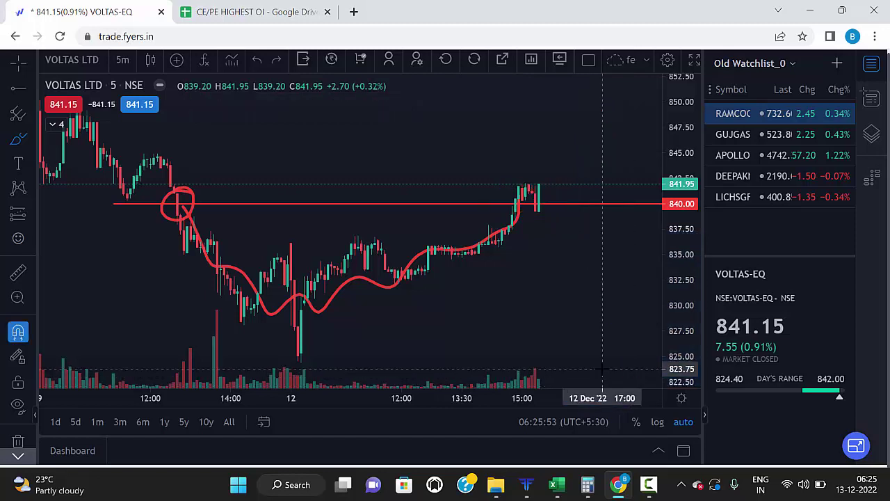
In the OI scanner tab, show the NEAR HIGHEST CALL OI sheet's call strikes and LTPs
click(245, 19)
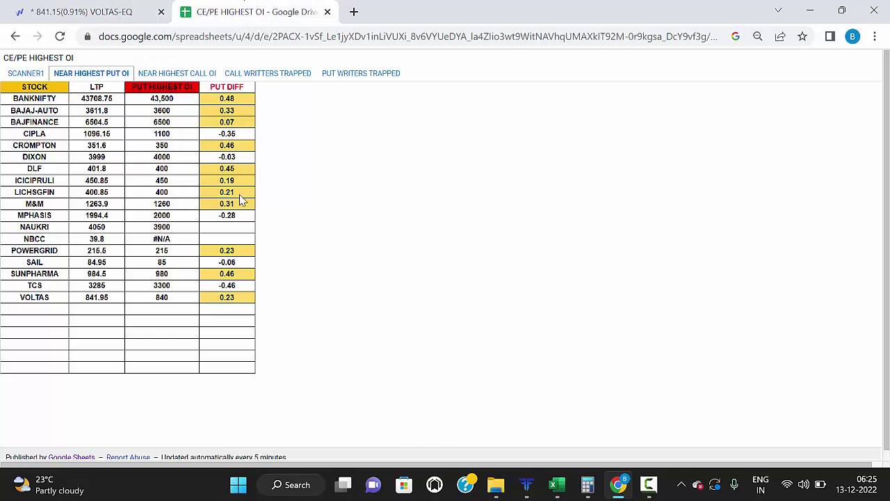
click(200, 75)
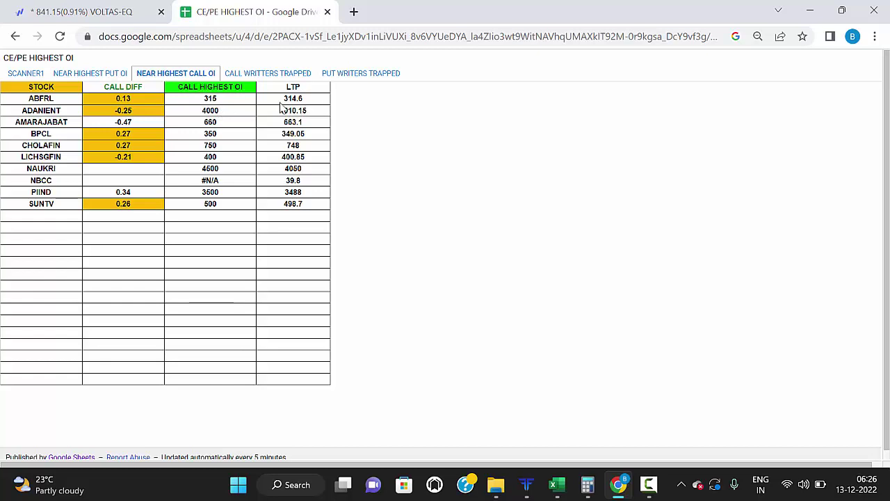
Switch the FYERS chart to NSE ABFRL via symbol search
click(105, 12)
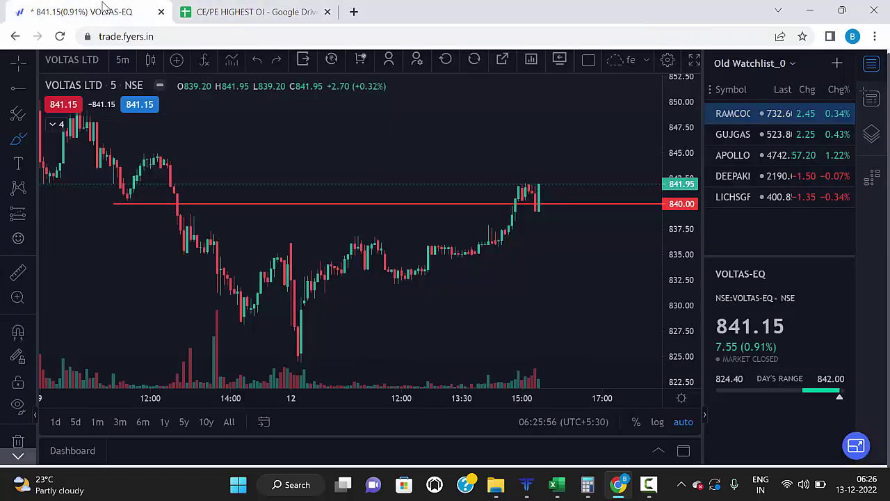
click(79, 58)
text(ABFRL)
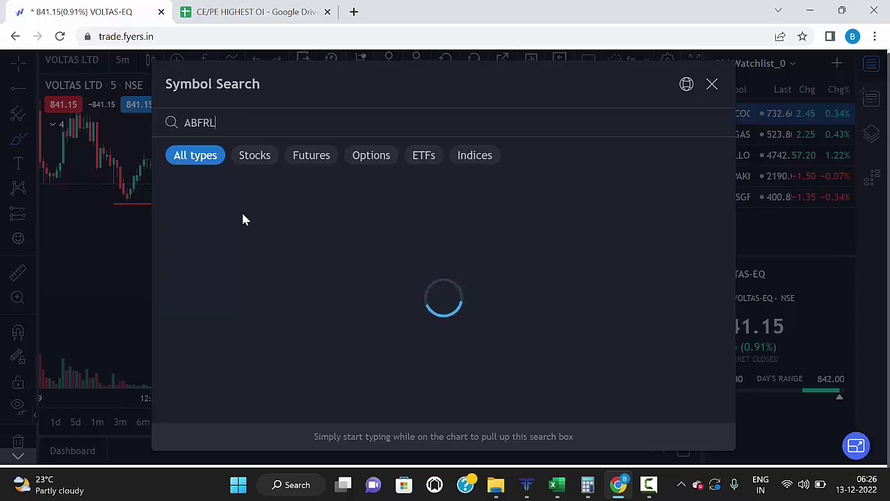
click(255, 186)
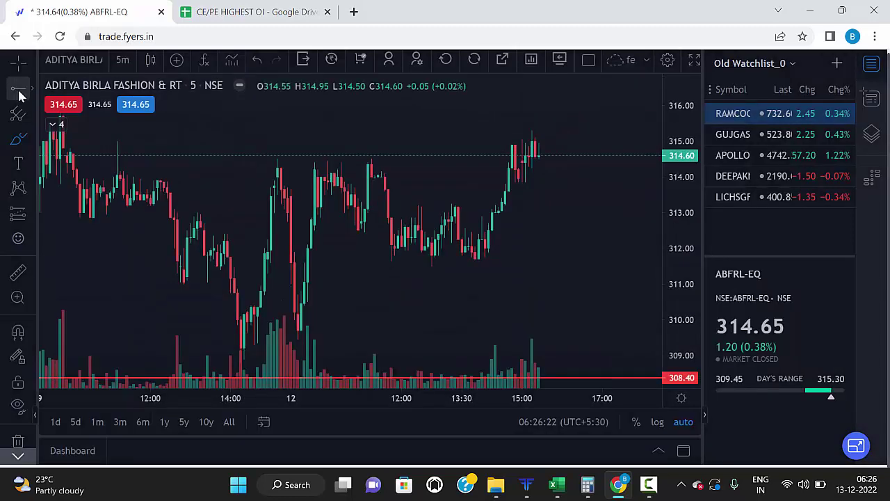
Add a horizontal line at 315.00 on the ABFRL chart
click(157, 160)
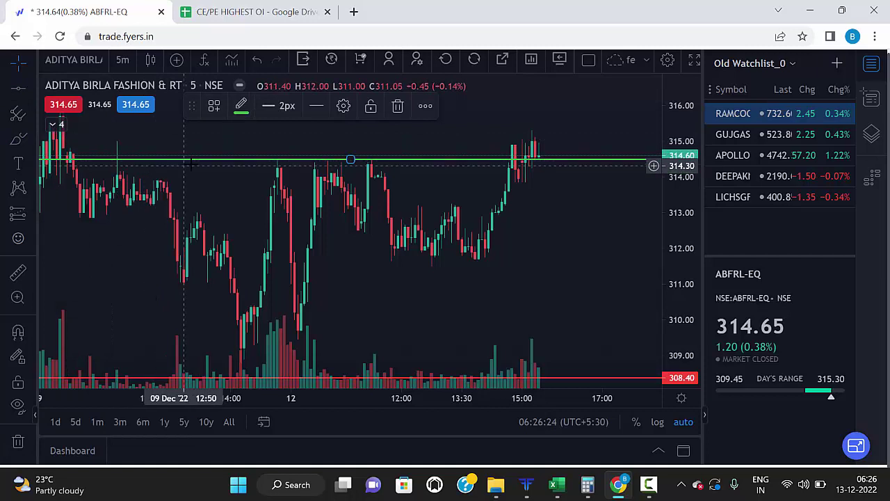
double_click(192, 169)
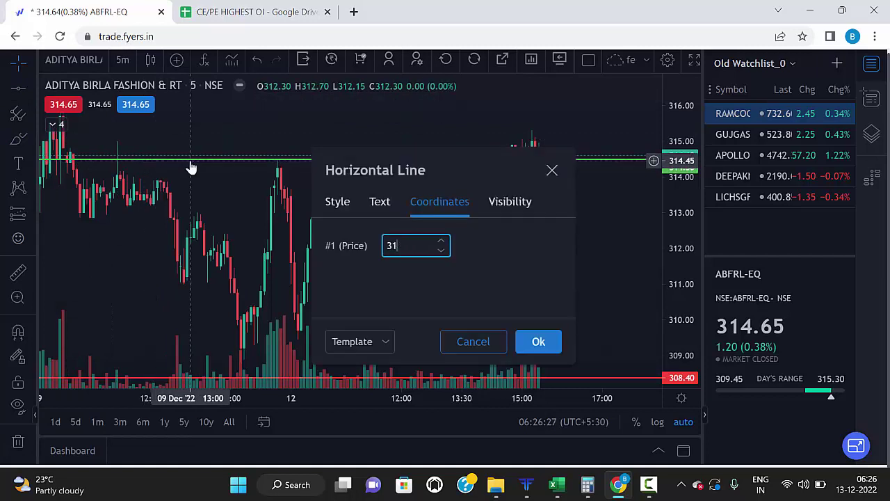
click(528, 342)
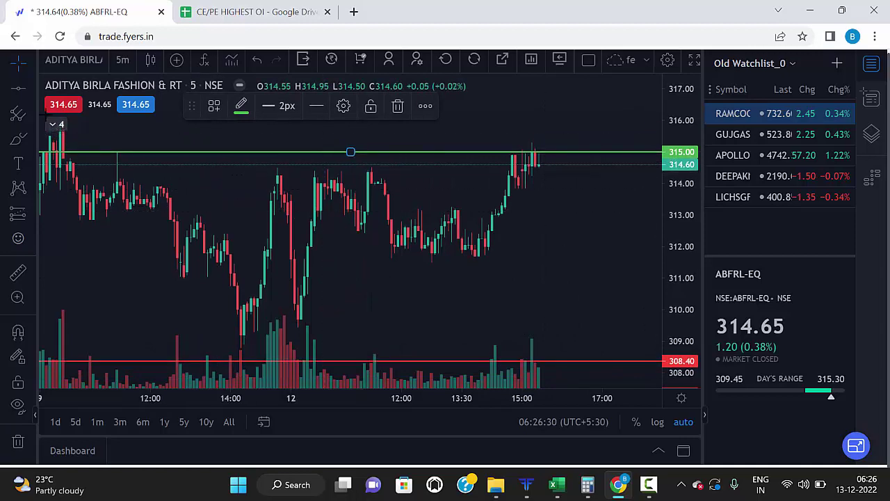
With the red brush, circle the recent and earlier candles touching the 315 line
click(31, 139)
click(77, 140)
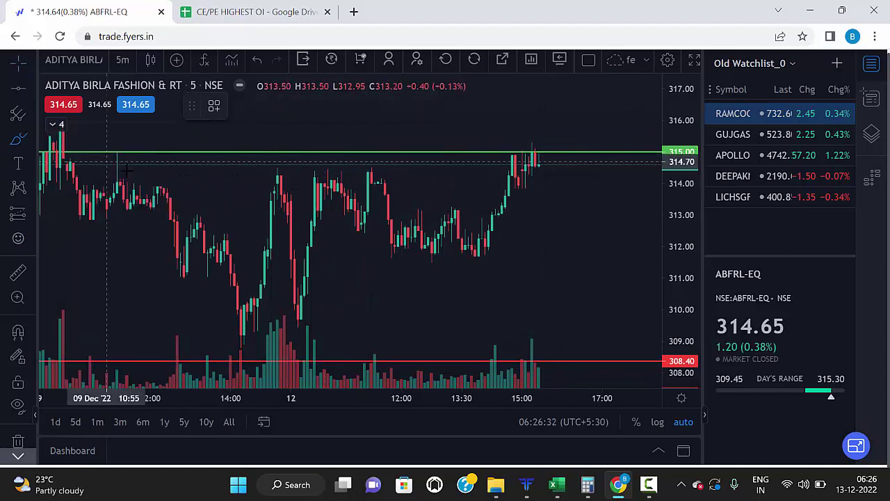
mouse_move(118, 143)
mouse_down()
mouse_move(98, 165)
mouse_move(129, 168)
mouse_up()
mouse_move(532, 142)
mouse_down()
mouse_move(501, 153)
mouse_move(546, 150)
mouse_move(537, 162)
mouse_up()
scroll(537, 162, down, 2)
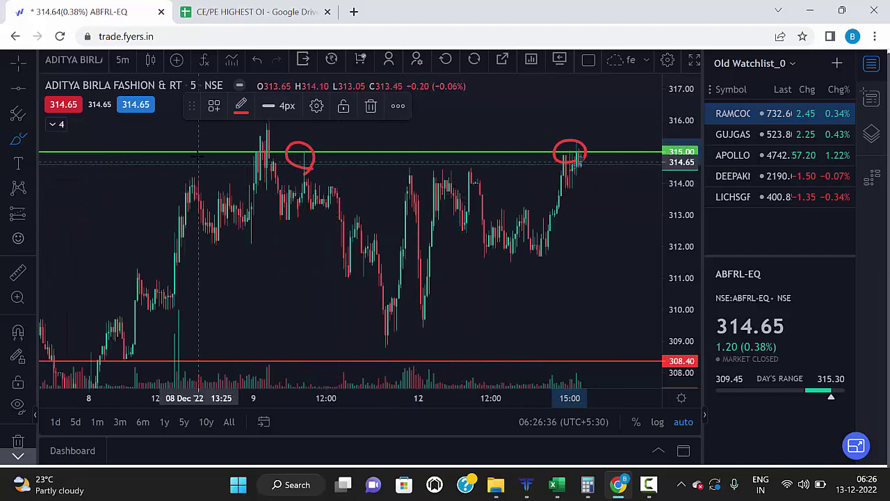
drag(264, 134, 251, 161)
scroll(229, 187, up, 2)
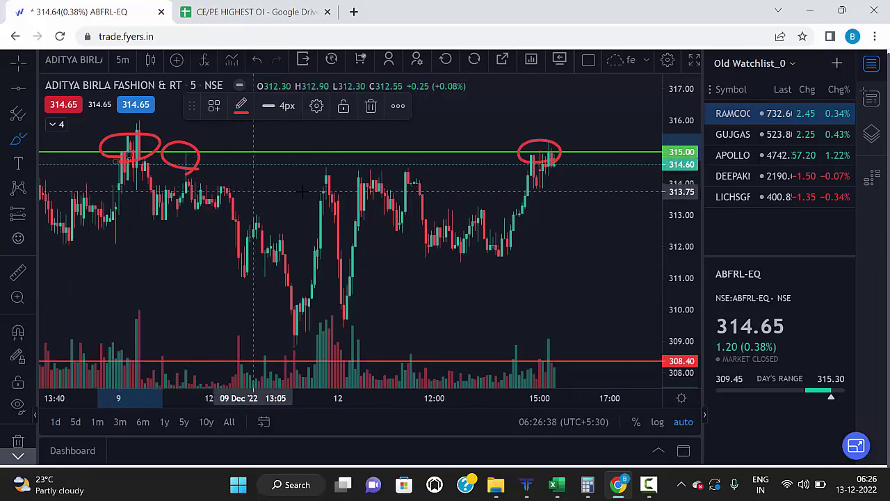
scroll(494, 165, up, 1)
Sketch a red zigzag rising from the circled candles to above 317
mouse_move(543, 161)
mouse_down()
mouse_move(549, 104)
mouse_move(575, 146)
mouse_move(612, 109)
mouse_up()
drag(624, 67, 655, 63)
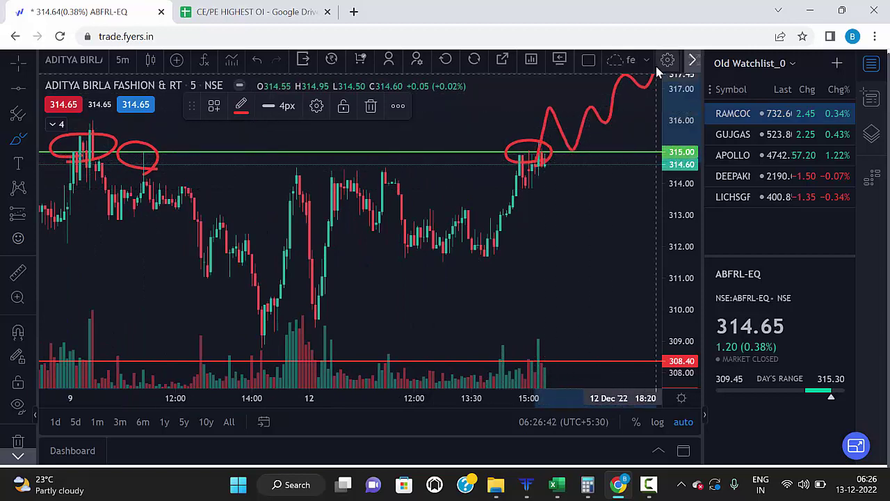
scroll(589, 104, up, 1)
drag(574, 102, 637, 111)
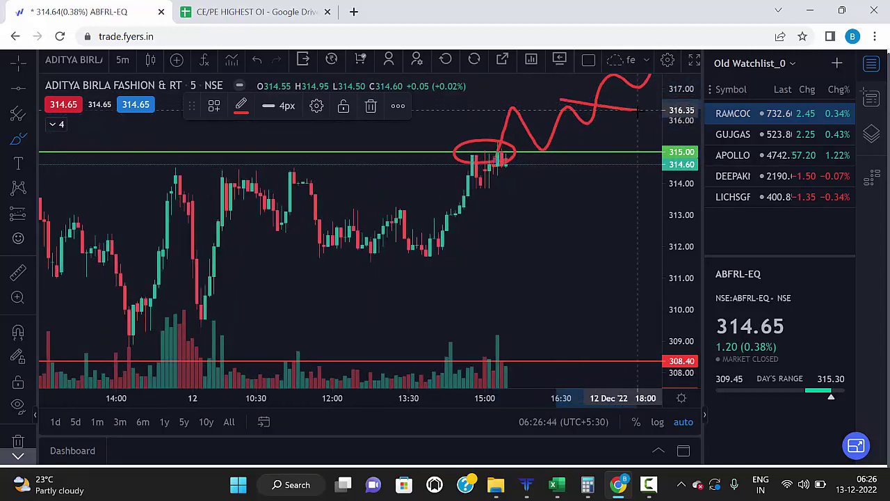
click(261, 6)
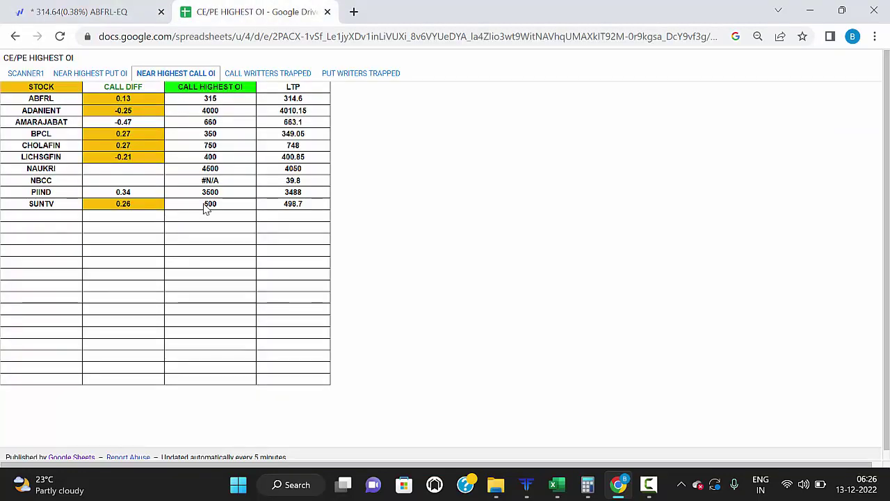
click(83, 15)
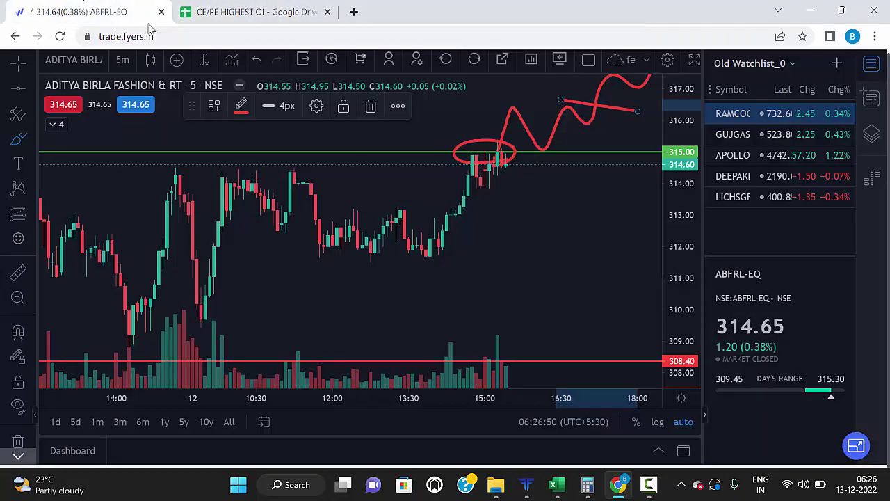
click(236, 12)
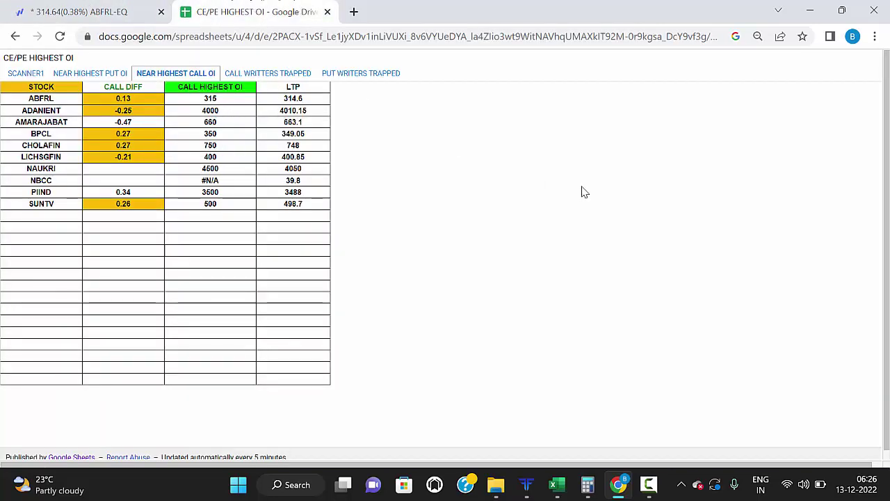
click(69, 12)
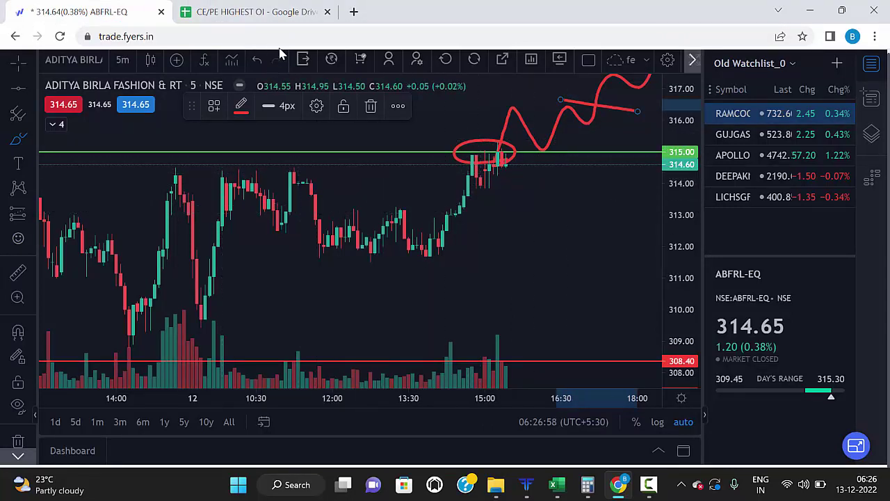
click(265, 7)
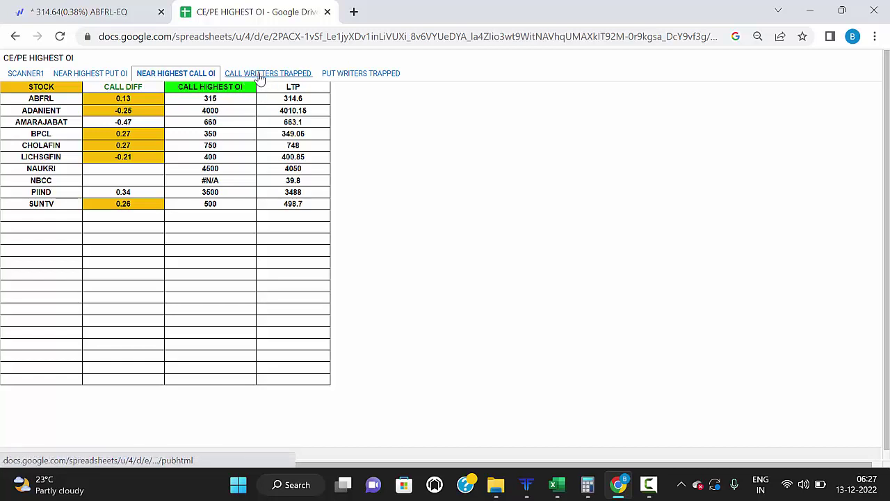
Open the CALL WRITTERS TRAPPED chart and read each stock's max OI, LTP and % bars
click(260, 75)
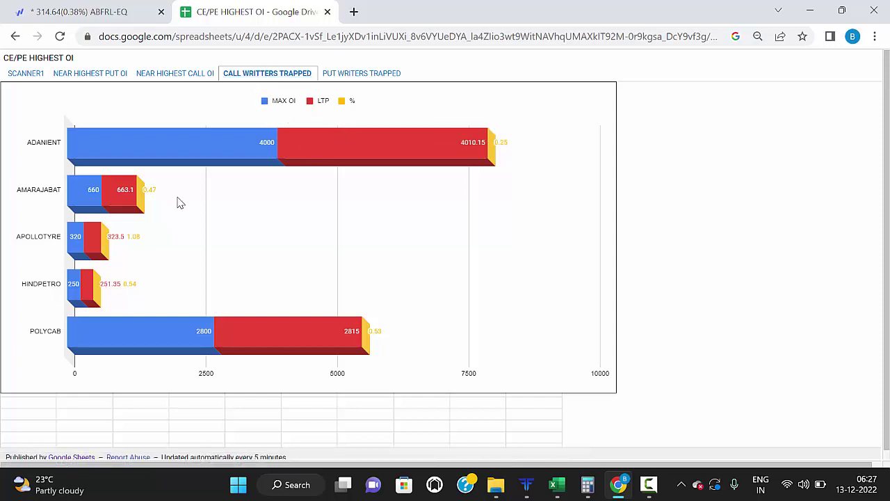
mouse_move(135, 351)
mouse_move(89, 290)
mouse_move(72, 248)
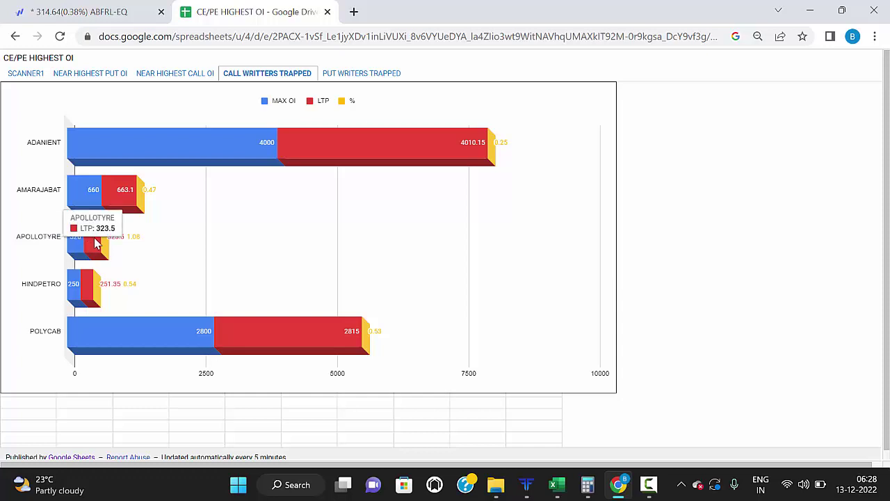
Chart APOLLOTYRE in FYERS and add a horizontal ray set at price 320.00
click(106, 10)
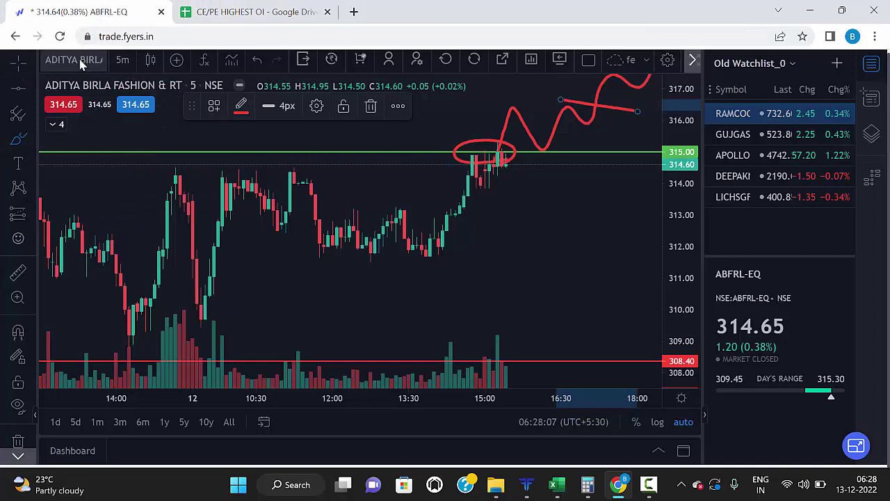
click(78, 60)
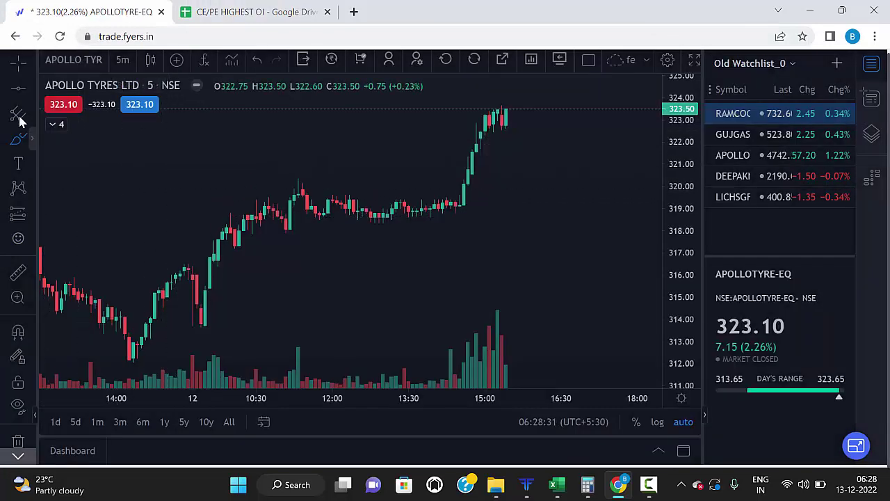
click(19, 93)
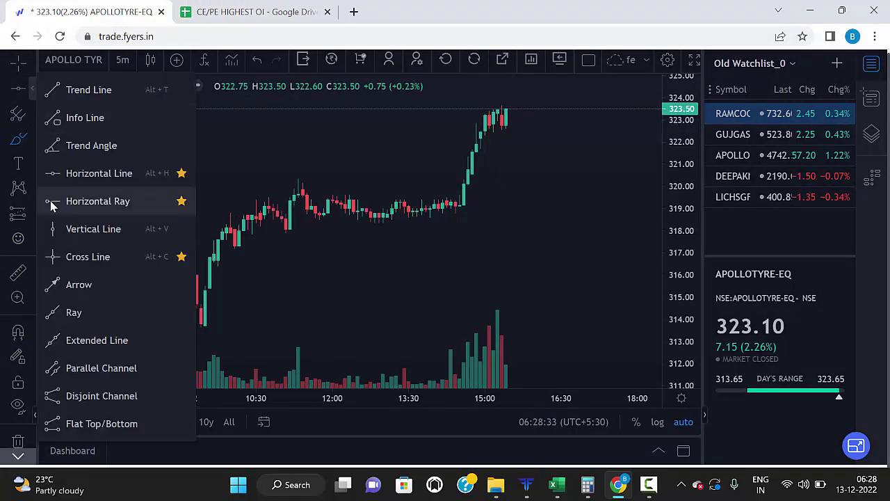
click(52, 201)
click(99, 191)
double_click(116, 194)
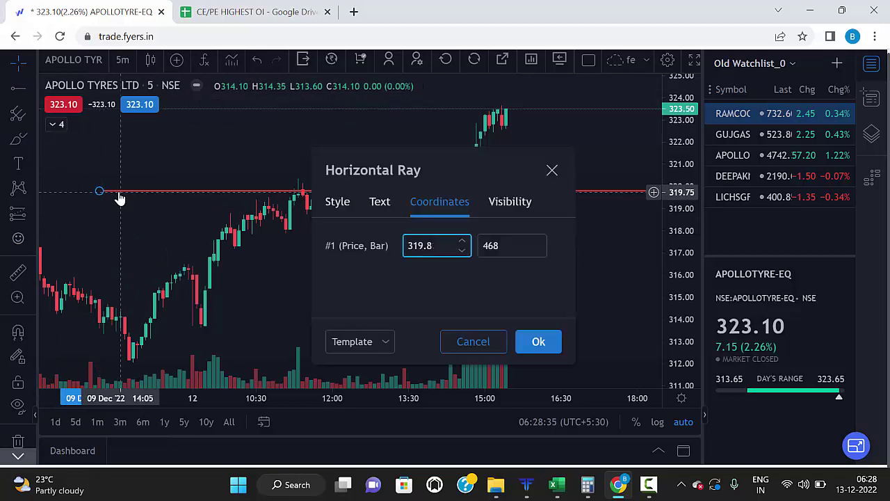
key(BackSpace)
text(20.00)
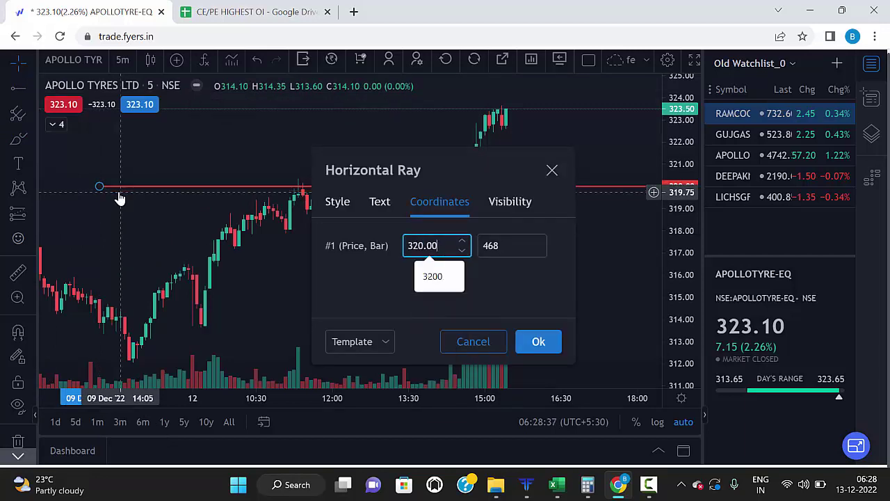
click(553, 344)
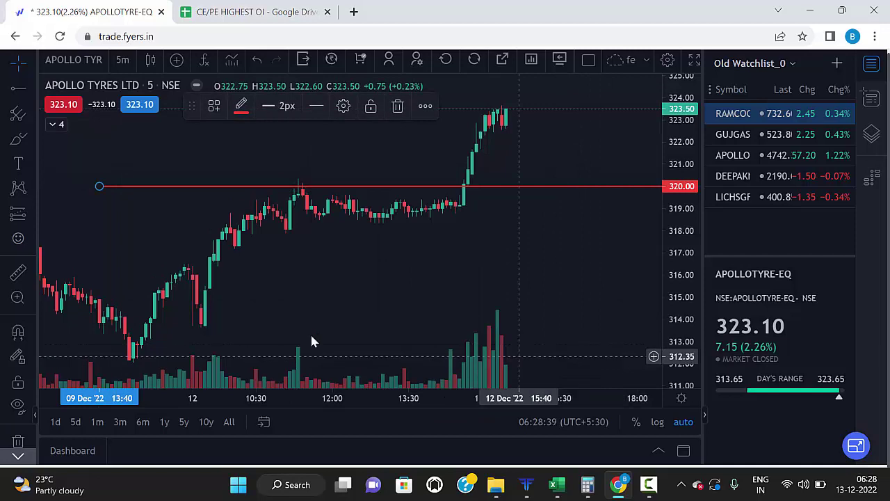
click(357, 198)
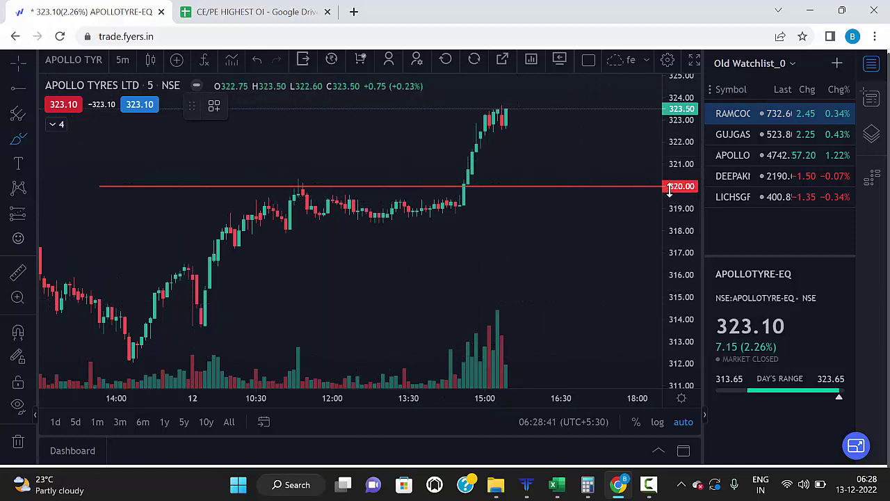
Undo the red brush loop drawn around the 320 ray and return to the scanner sheet
mouse_move(306, 189)
mouse_down()
mouse_move(277, 180)
mouse_move(290, 189)
mouse_move(299, 178)
mouse_move(306, 189)
mouse_move(451, 204)
mouse_move(475, 156)
mouse_move(531, 95)
mouse_up()
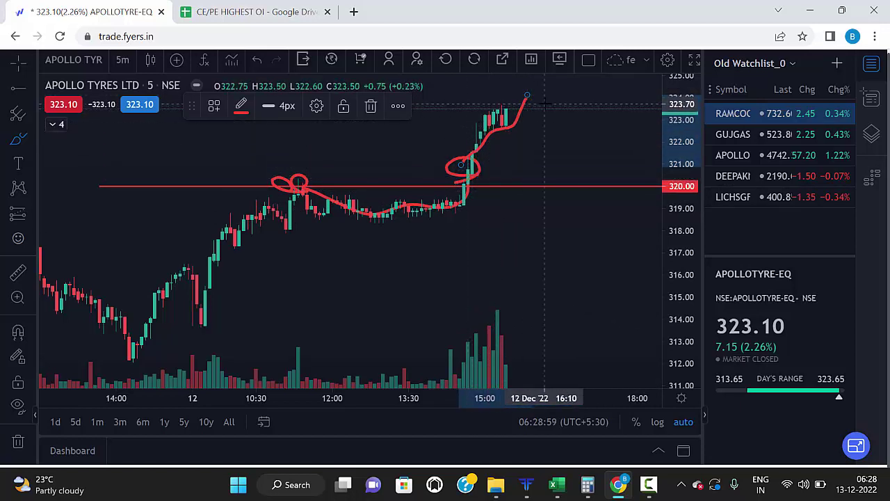
key(ctrl+z)
key(ctrl+z)
key(ctrl+z)
key(ctrl+z)
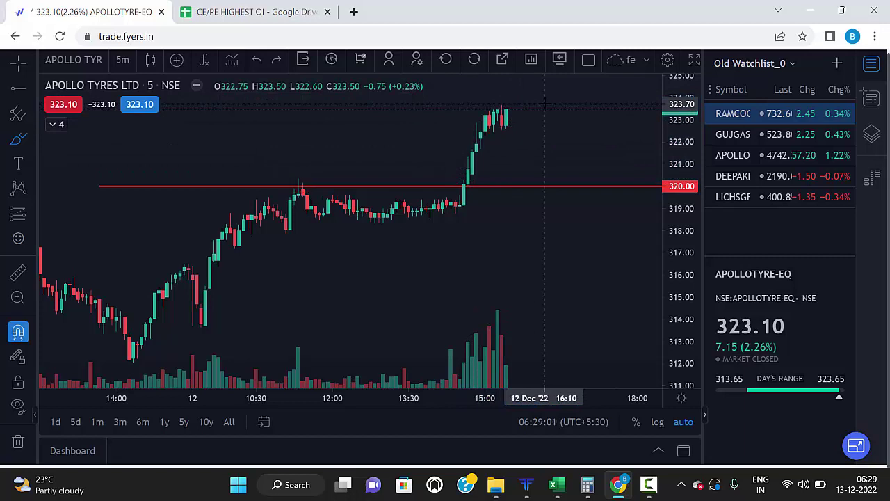
click(250, 11)
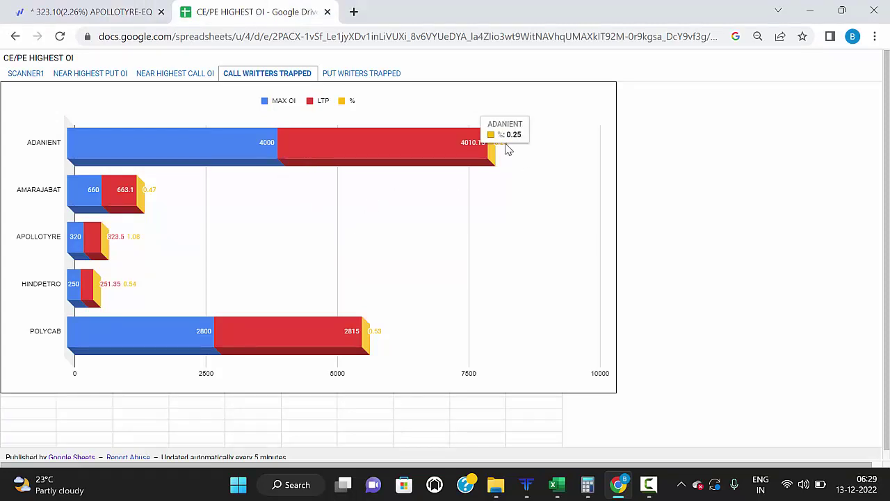
mouse_move(156, 197)
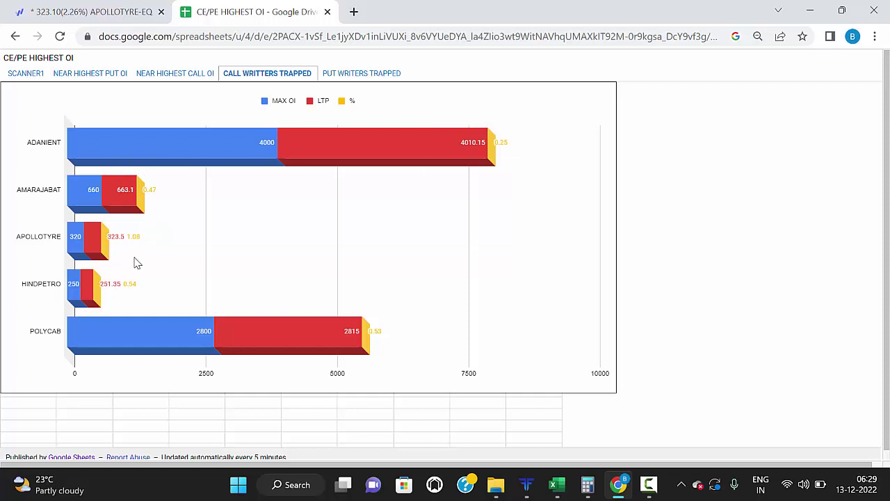
Read the PUT WRITERS TRAPPED bars, including TITAN's 2600 max OI, then return to FYERS
mouse_move(136, 245)
mouse_move(89, 293)
click(364, 75)
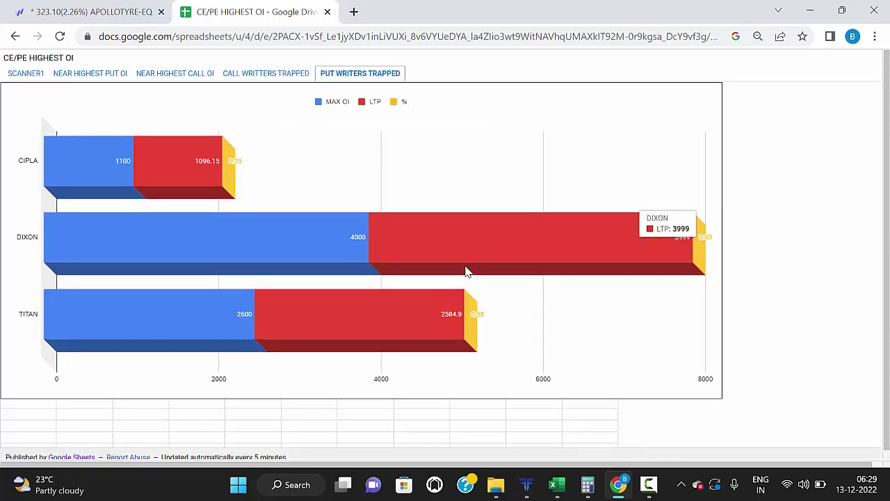
mouse_move(479, 320)
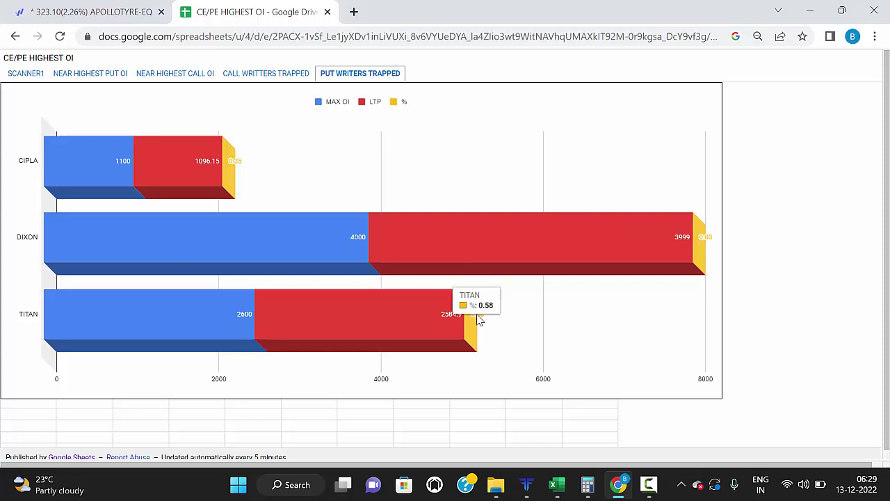
mouse_move(238, 339)
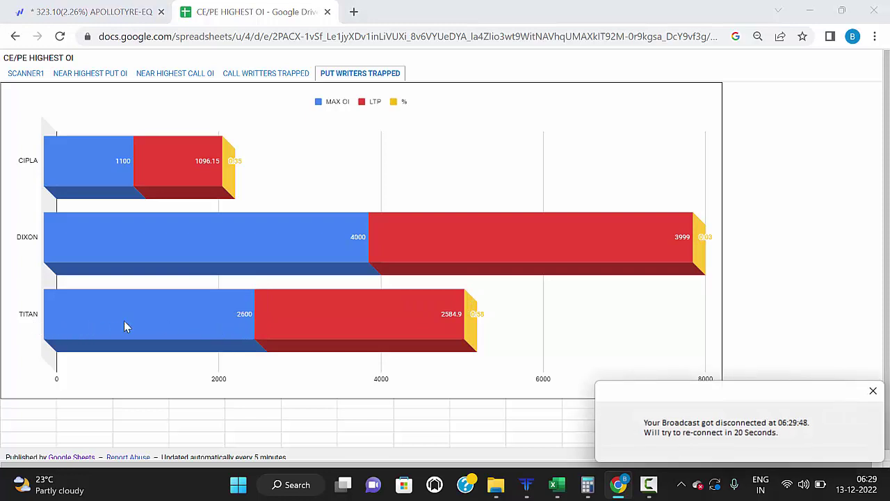
mouse_move(419, 323)
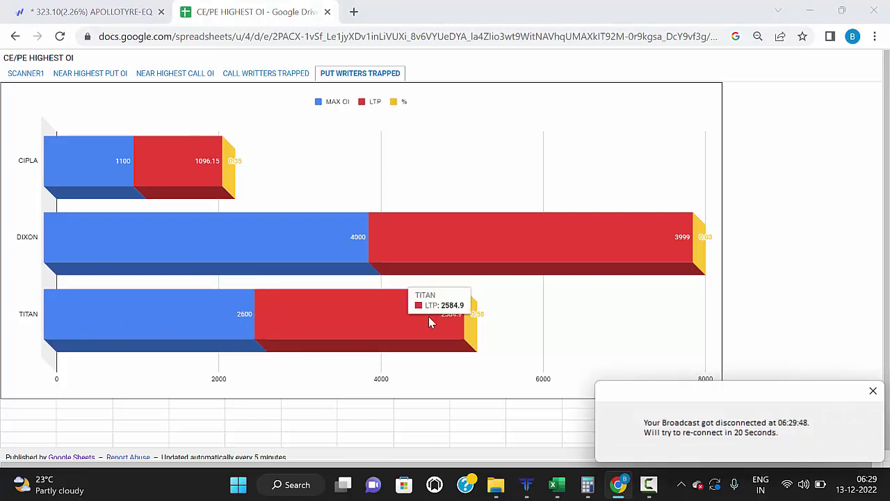
mouse_move(156, 333)
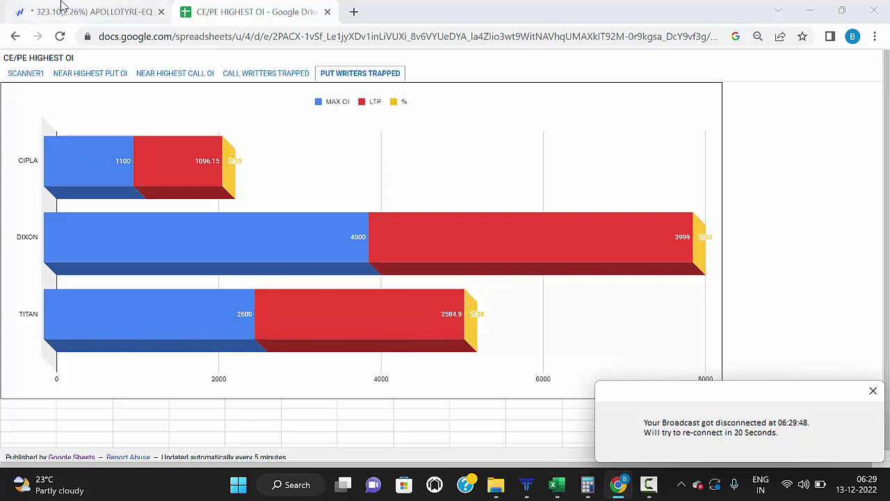
click(62, 11)
Switch the FYERS chart to TITAN and set a horizontal ray at 2600.00
click(64, 60)
text(TITAN COMPA)
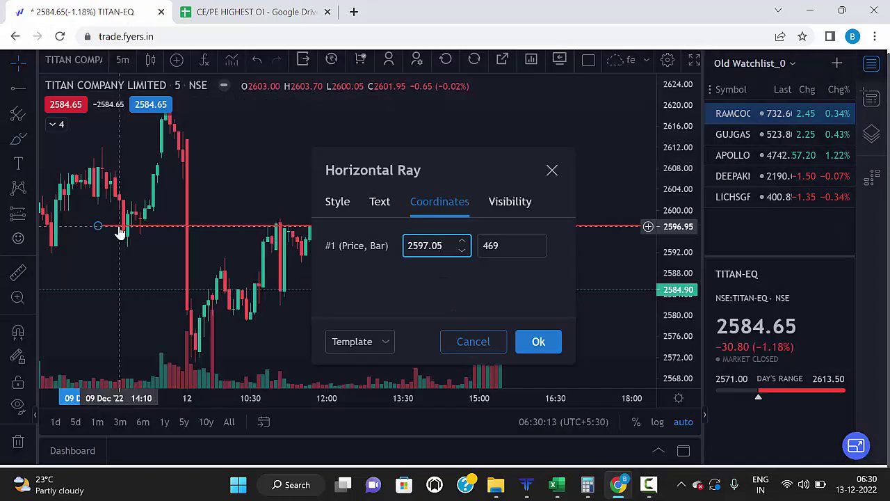
key(BackSpace)
key(BackSpace)
key(BackSpace)
key(BackSpace)
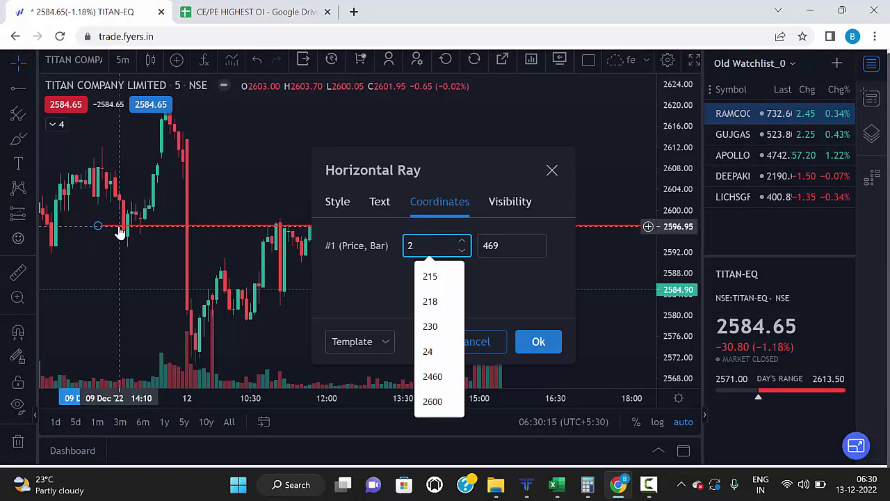
text(600.00)
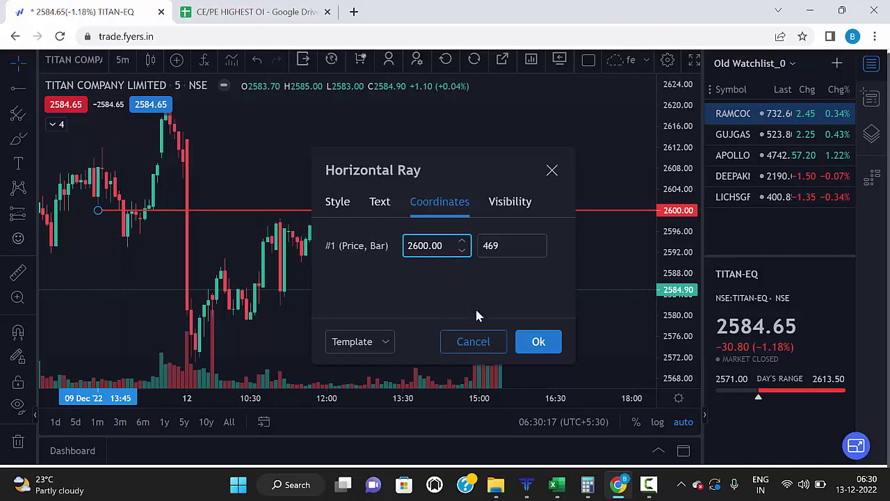
click(537, 341)
mouse_move(302, 177)
mouse_down()
mouse_move(415, 181)
mouse_move(436, 160)
mouse_up()
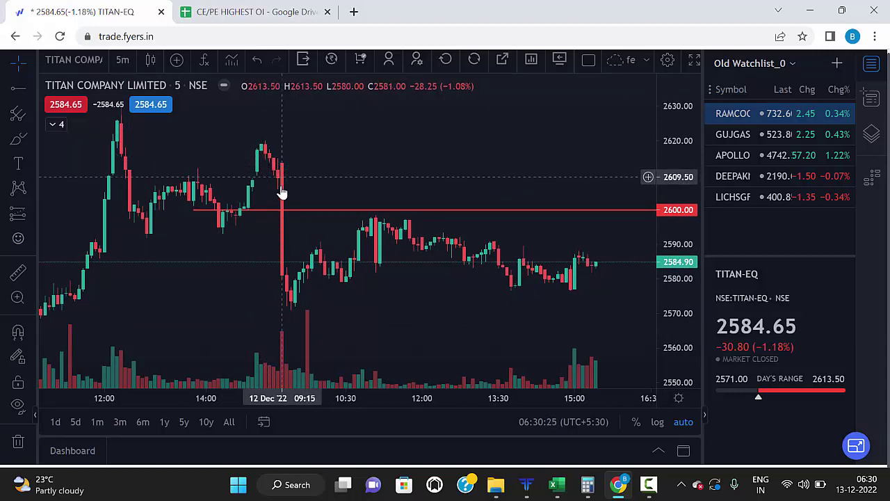
Brush red circles at the 2600 touches and trace the price path rising toward 2630
click(18, 138)
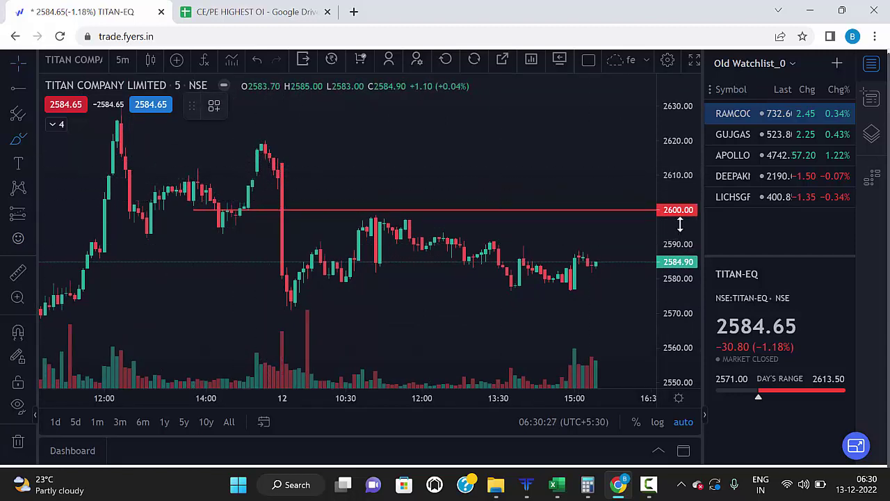
drag(297, 207, 285, 217)
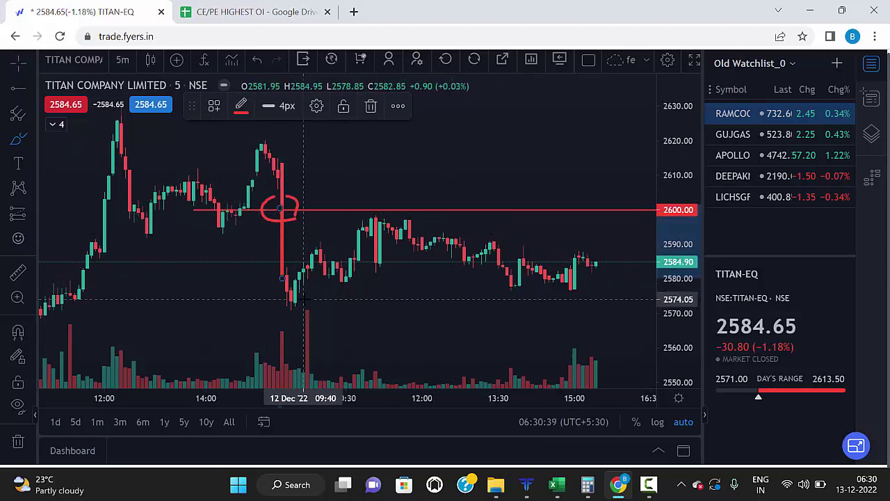
mouse_move(279, 272)
mouse_down()
mouse_move(287, 304)
mouse_move(387, 217)
mouse_move(361, 204)
mouse_move(381, 218)
mouse_up()
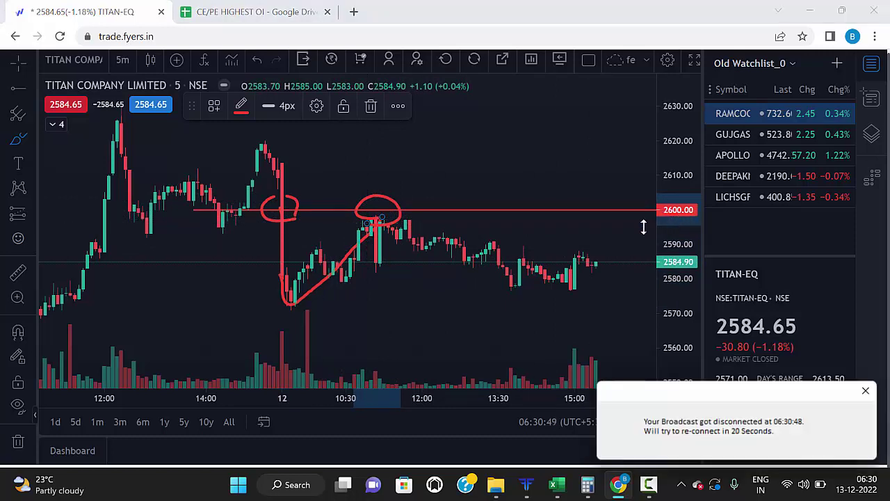
mouse_move(396, 218)
mouse_down()
mouse_move(558, 278)
mouse_move(574, 207)
mouse_move(566, 190)
mouse_move(589, 203)
mouse_move(581, 212)
mouse_move(621, 179)
mouse_up()
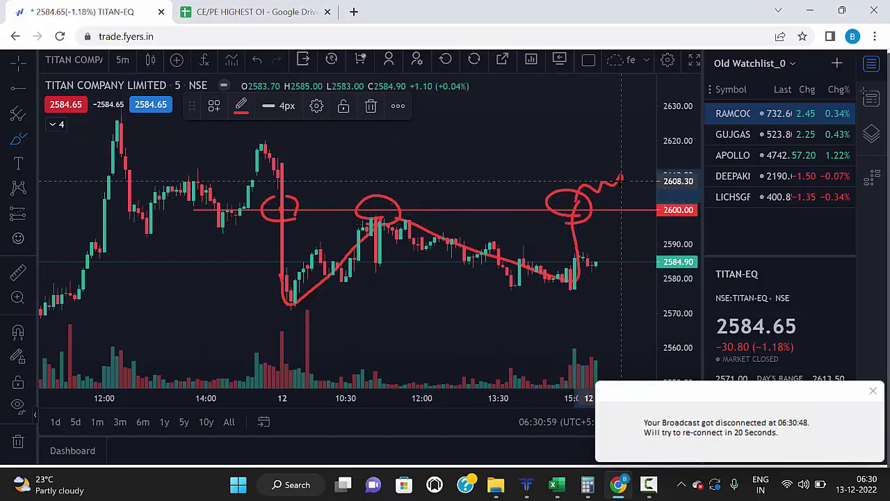
mouse_move(620, 180)
mouse_down()
mouse_move(635, 168)
mouse_move(646, 96)
mouse_move(657, 113)
mouse_up()
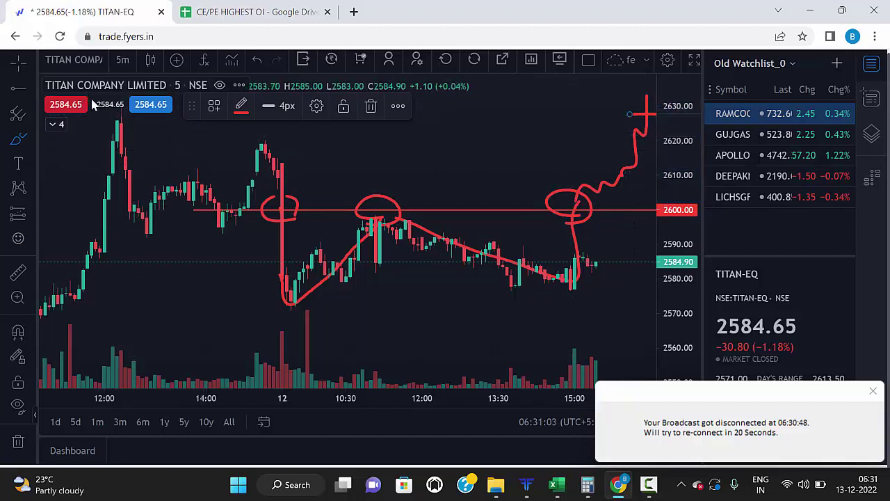
Browse the SCANNER1 table, then show the NEAR HIGHEST PUT OI sheet
click(264, 11)
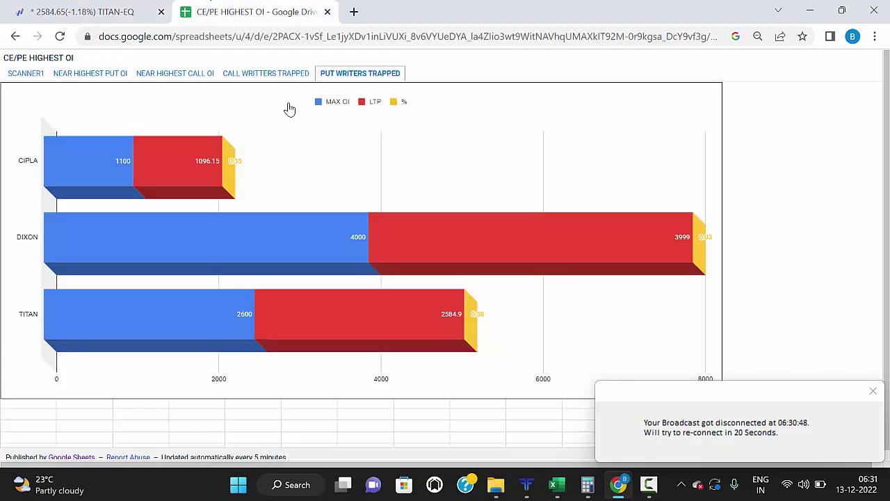
click(26, 73)
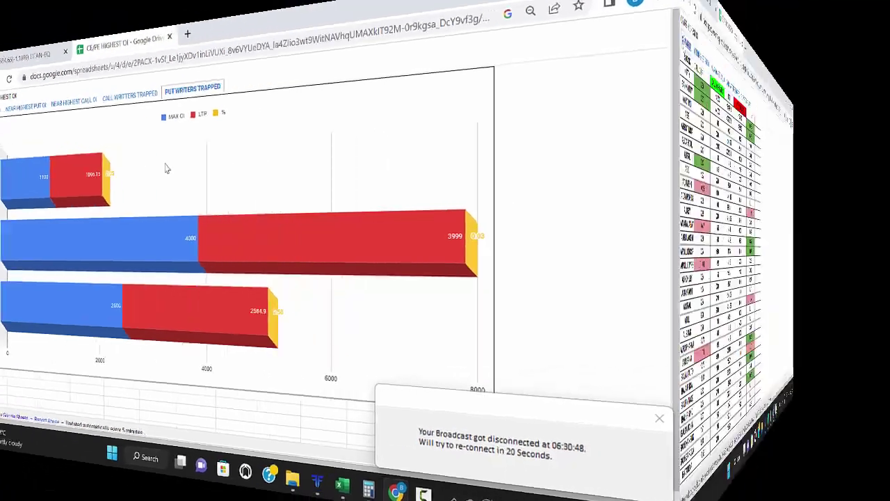
scroll(89, 152, down, 5)
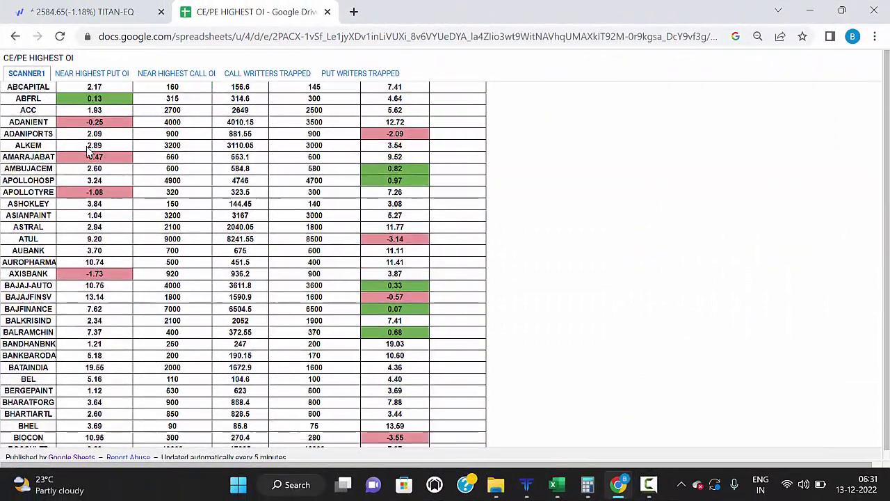
scroll(89, 152, up, 5)
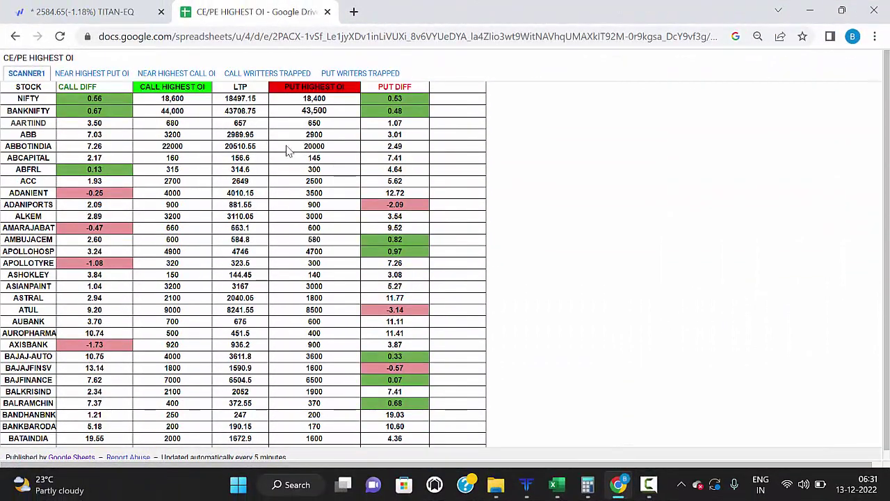
scroll(322, 121, down, 2)
scroll(322, 153, up, 2)
click(78, 75)
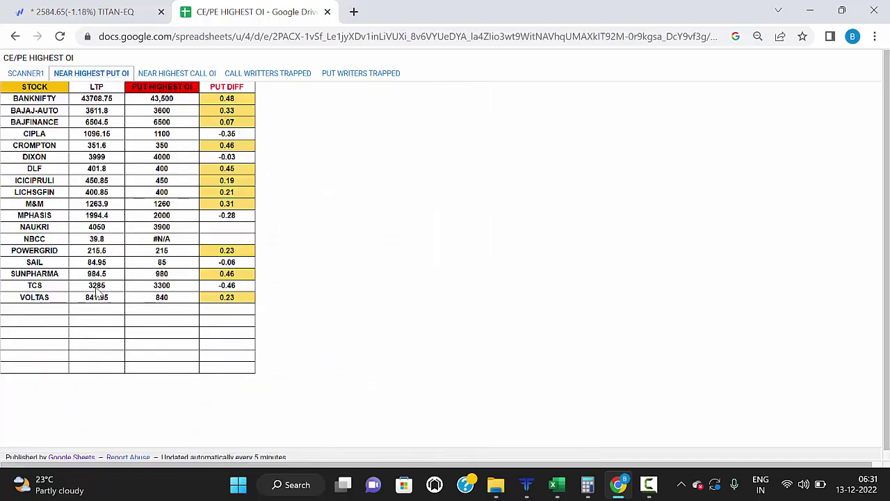
Pass through NEAR HIGHEST CALL OI to the CALL WRITTERS TRAPPED chart and read POLYCAB's 2800 max OI
click(154, 73)
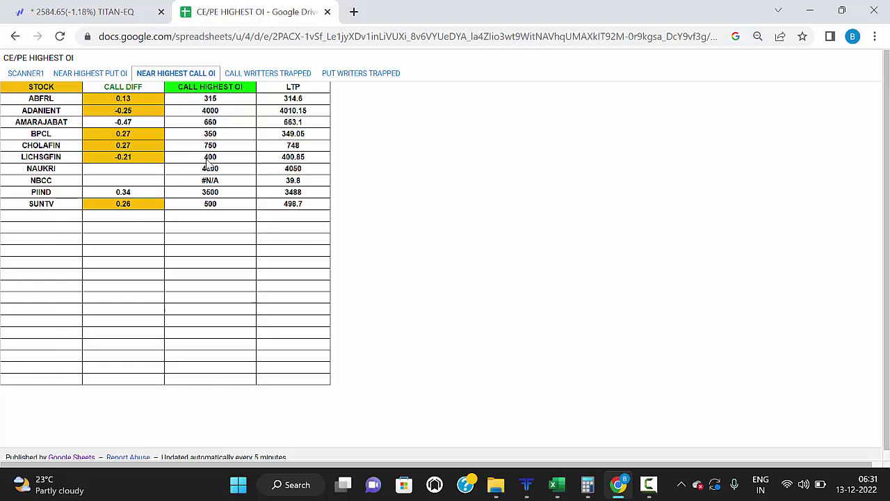
click(265, 74)
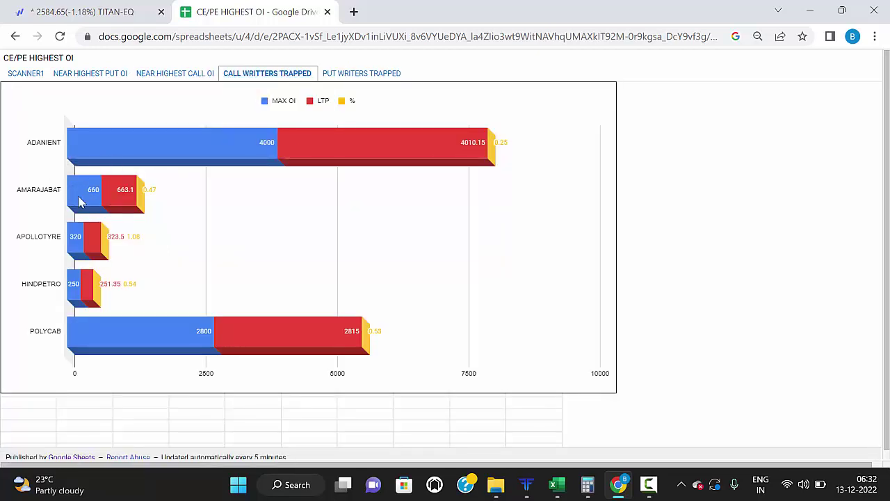
mouse_move(79, 198)
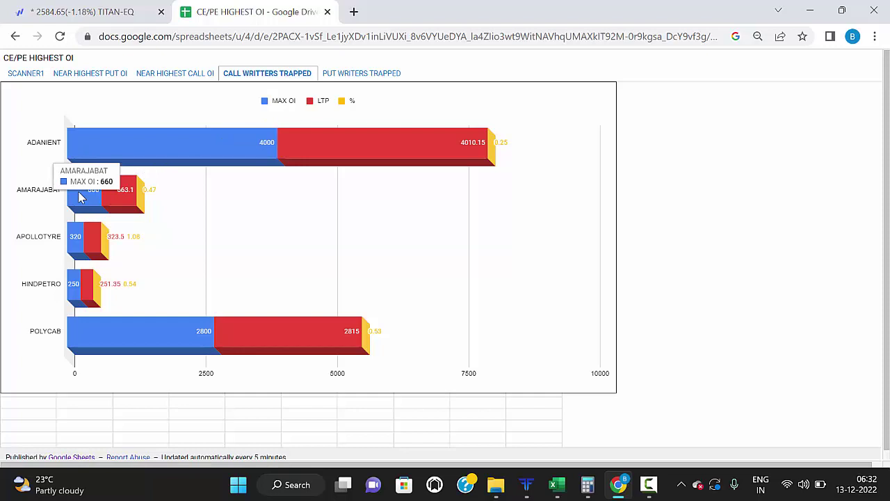
mouse_move(127, 200)
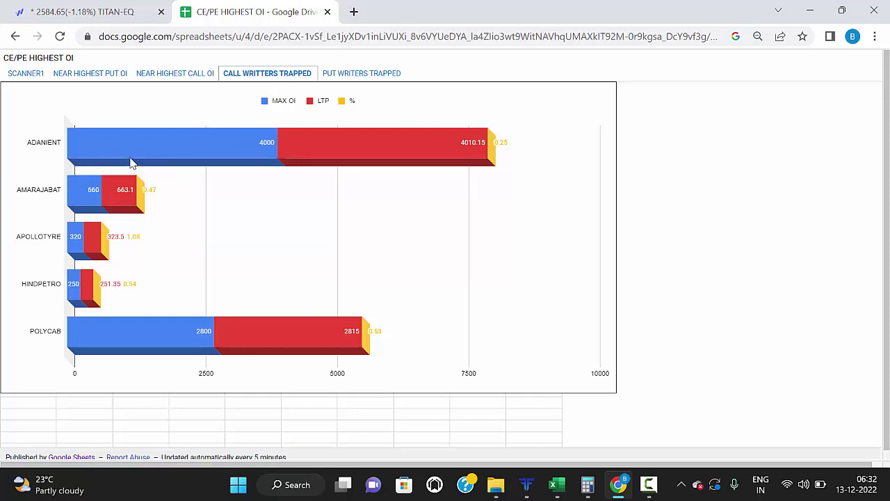
mouse_move(109, 333)
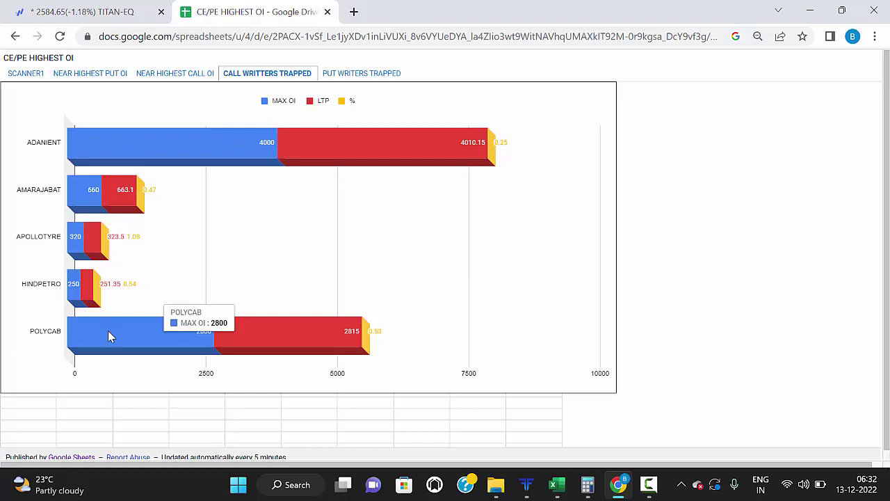
Read the PUT WRITERS TRAPPED bars, glance at the TITAN chart in FYERS, and return to the sheet
click(347, 74)
mouse_move(106, 156)
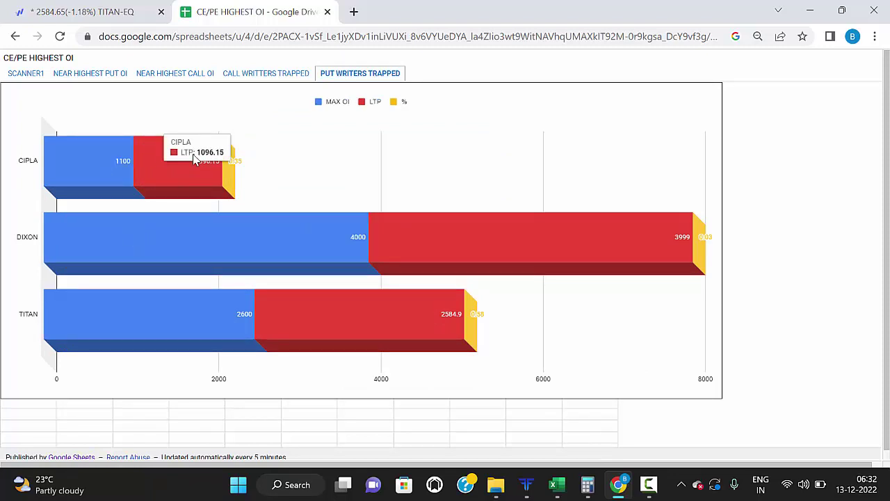
mouse_move(198, 308)
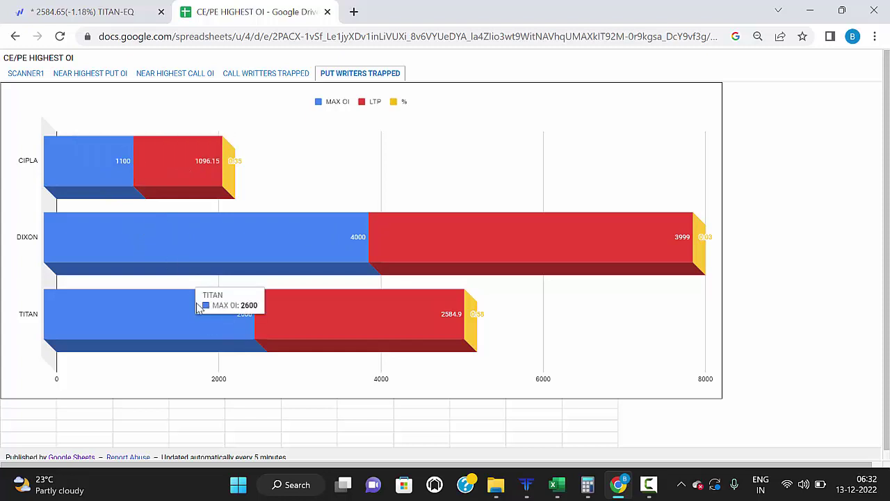
click(82, 12)
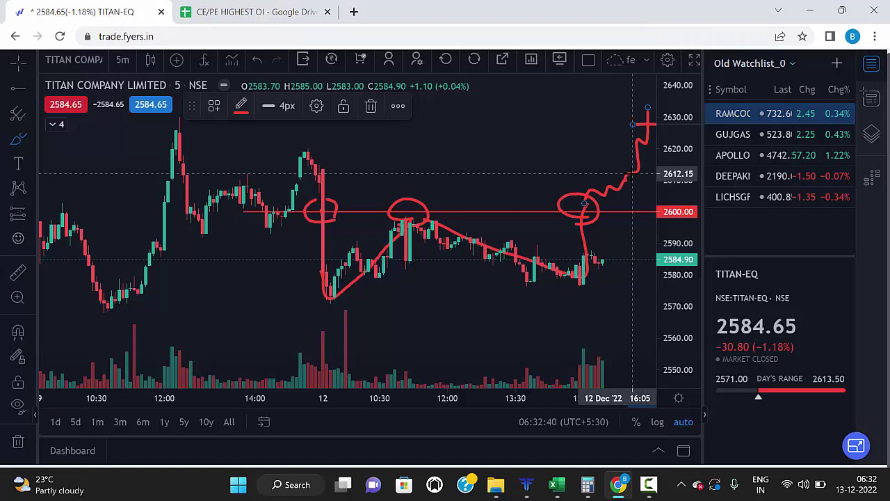
click(244, 12)
mouse_move(138, 142)
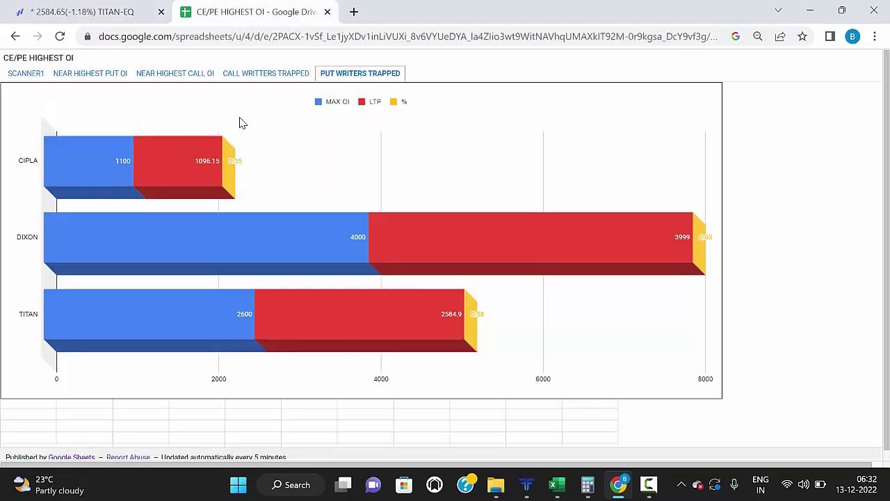